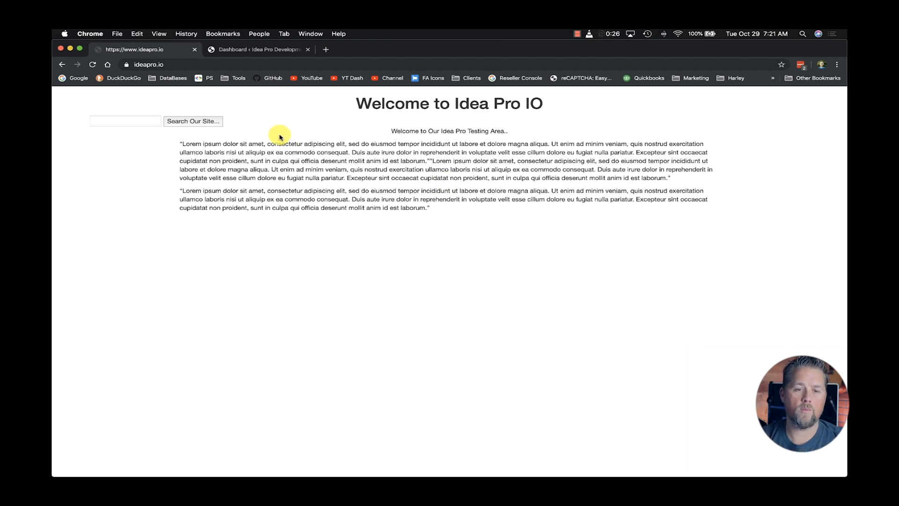
# Step: Review the homepage text, then open the Home page for editing from the dashboard's Pages list
pyautogui.moveTo(275, 134); pyautogui.dragTo(492, 202)
pyautogui.click(492, 215)
pyautogui.moveTo(391, 130); pyautogui.dragTo(501, 217)
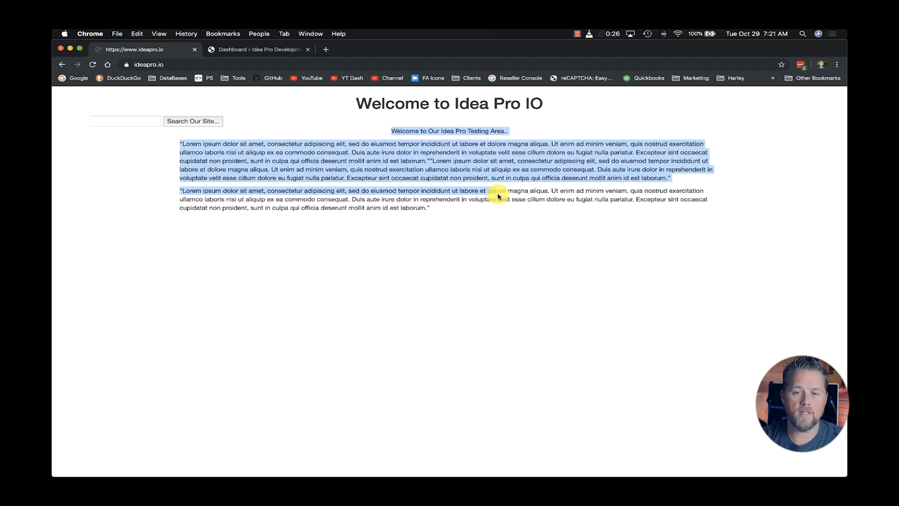
pyautogui.click(259, 49)
pyautogui.moveTo(77, 256)
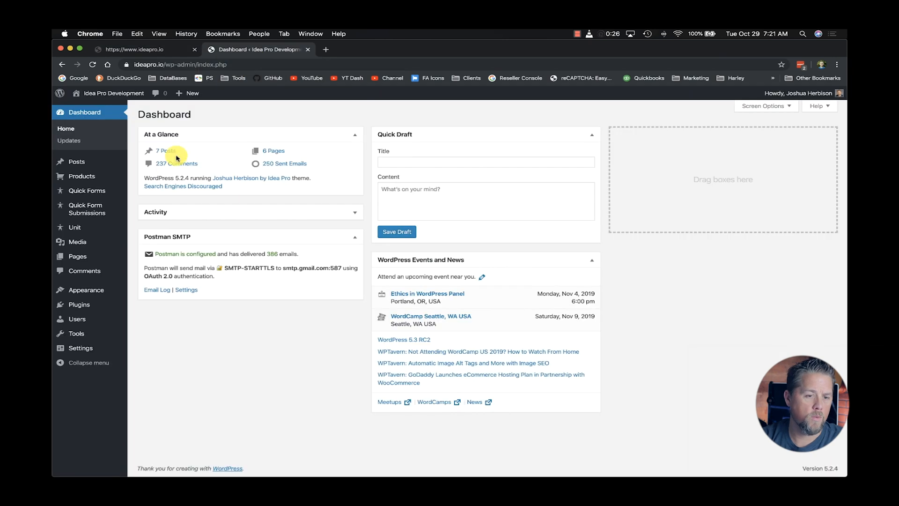
pyautogui.click(78, 255)
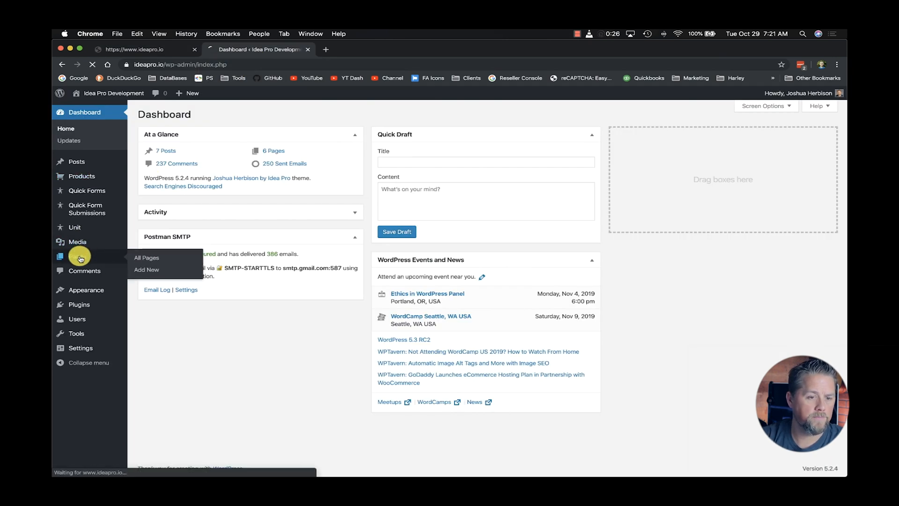
pyautogui.click(167, 203)
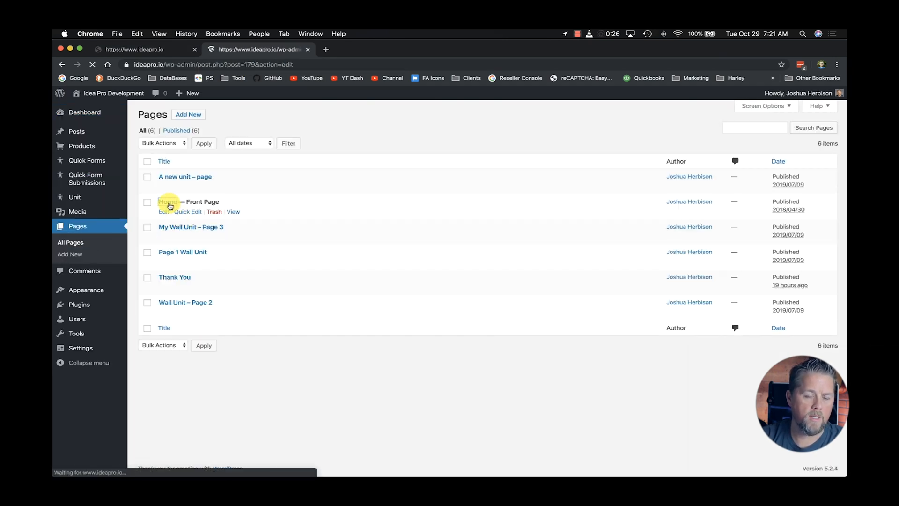
pyautogui.moveTo(421, 211)
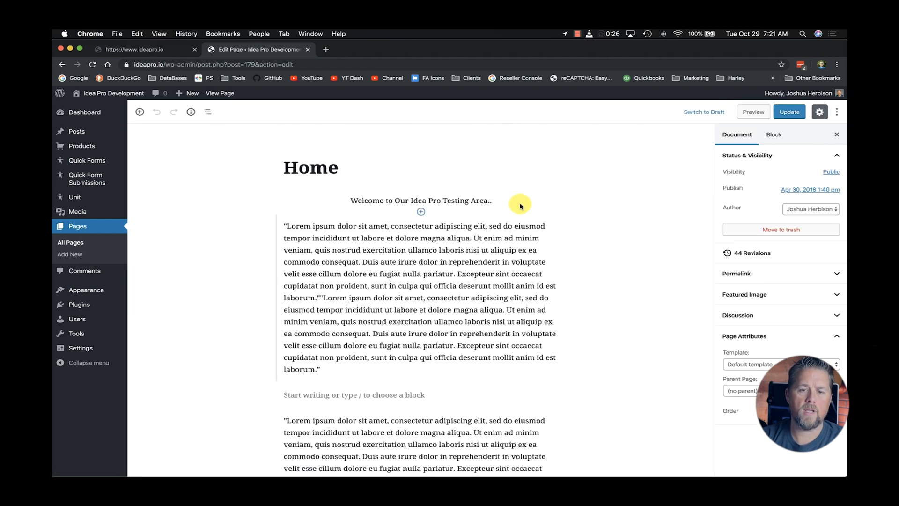
pyautogui.scroll(-3, 460, 210)
pyautogui.scroll(-5, 460, 209)
pyautogui.scroll(10, 460, 209)
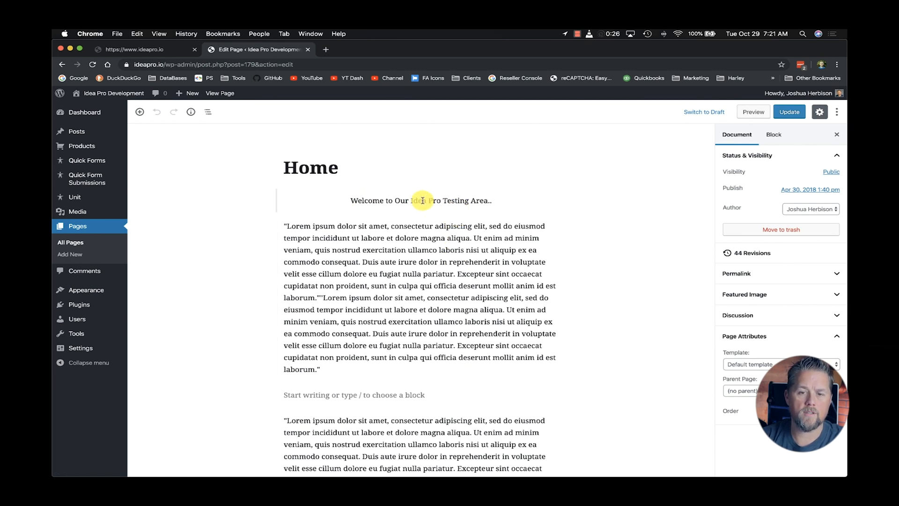
pyautogui.scroll(-3, 394, 218)
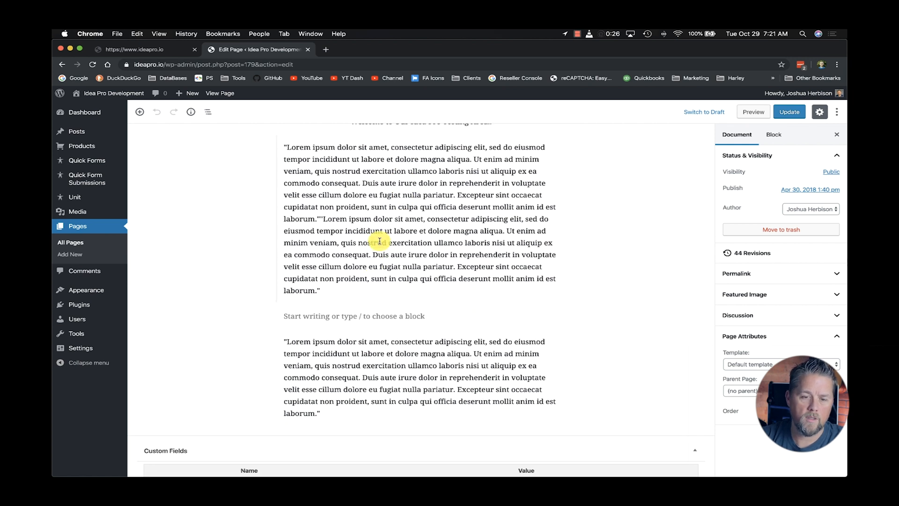
pyautogui.scroll(3, 394, 239)
# Step: Add an Image block in the empty slot between the two lorem ipsum paragraphs
pyautogui.click(141, 49)
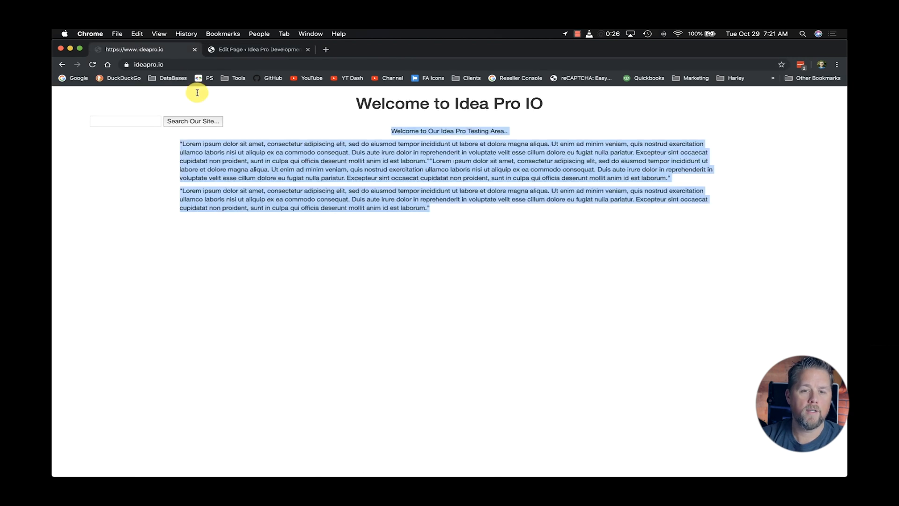
pyautogui.click(459, 199)
pyautogui.click(290, 49)
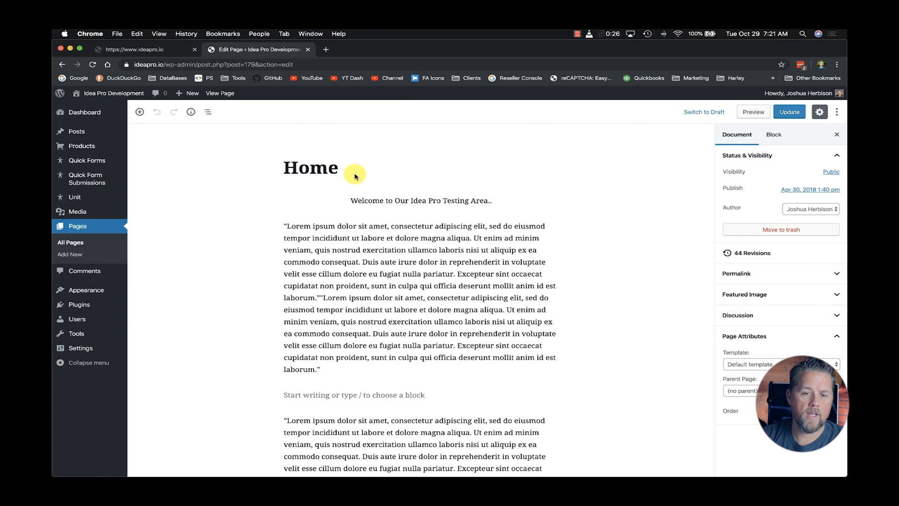
pyautogui.scroll(-3, 358, 211)
pyautogui.click(325, 256)
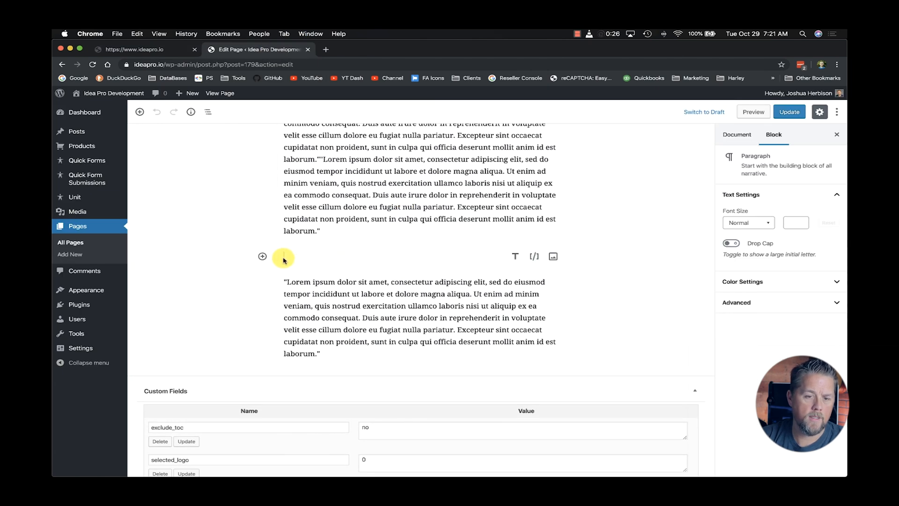
pyautogui.click(267, 257)
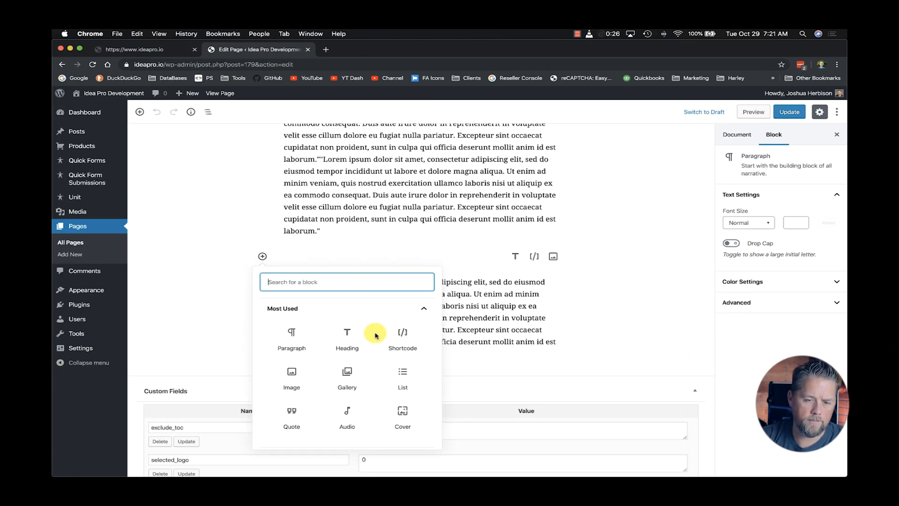
pyautogui.click(292, 377)
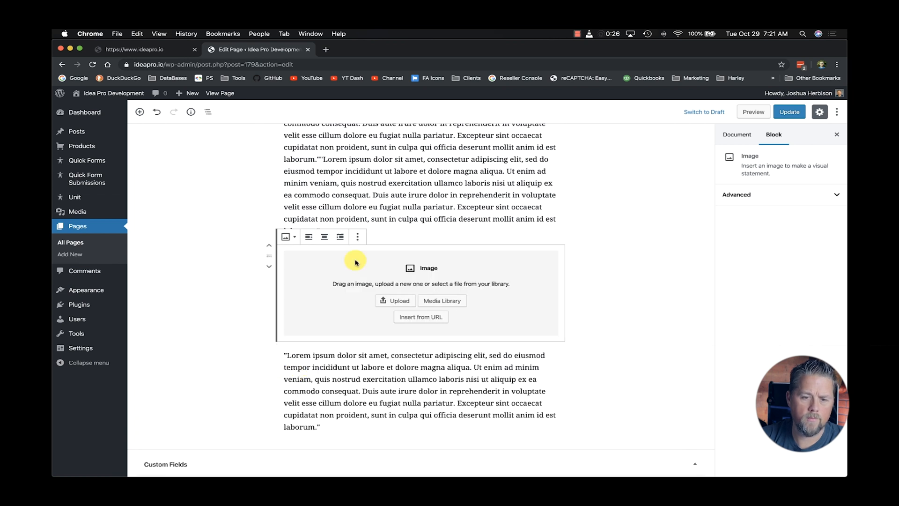
# Step: Insert the team photo from the Media Library into the image block
pyautogui.click(437, 302)
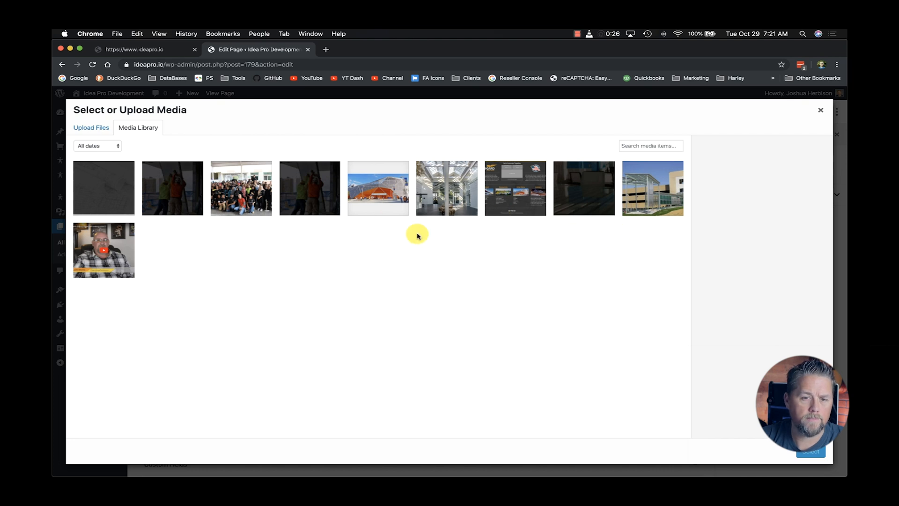
pyautogui.click(234, 202)
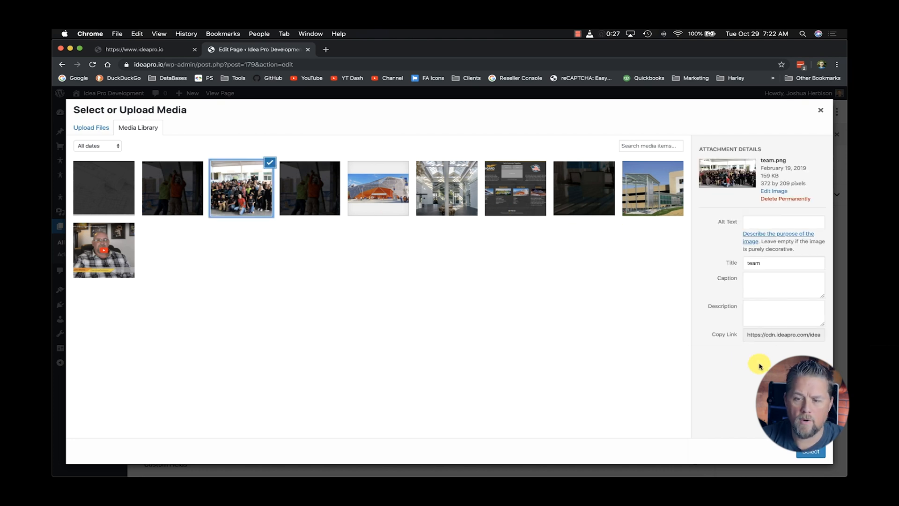
pyautogui.click(815, 452)
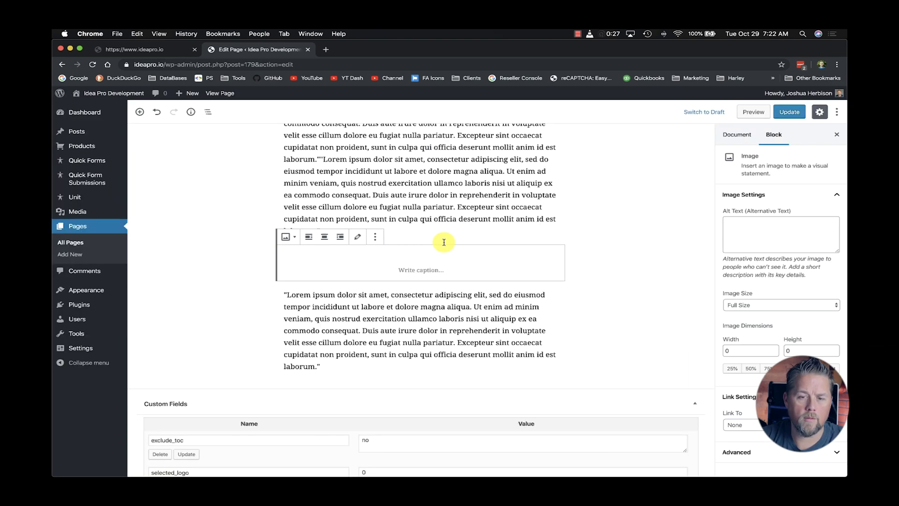
pyautogui.click(639, 258)
pyautogui.scroll(-4, 604, 242)
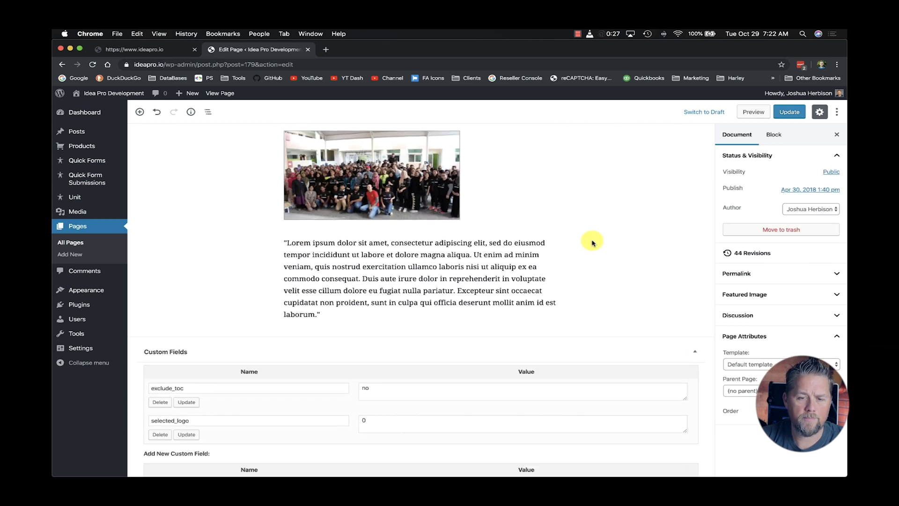
# Step: Add a second image block below the paragraph with the atrium photo from the Media Library
pyautogui.click(342, 314)
pyautogui.press('Return')
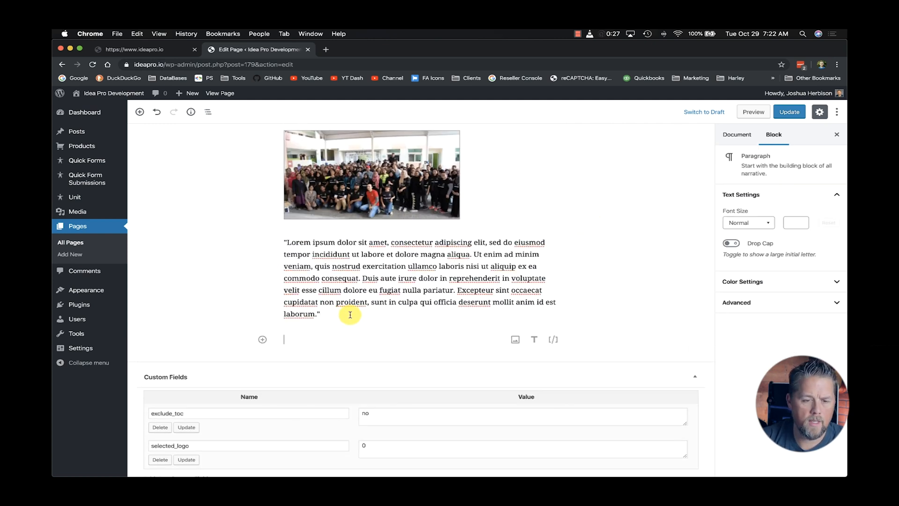
pyautogui.click(262, 339)
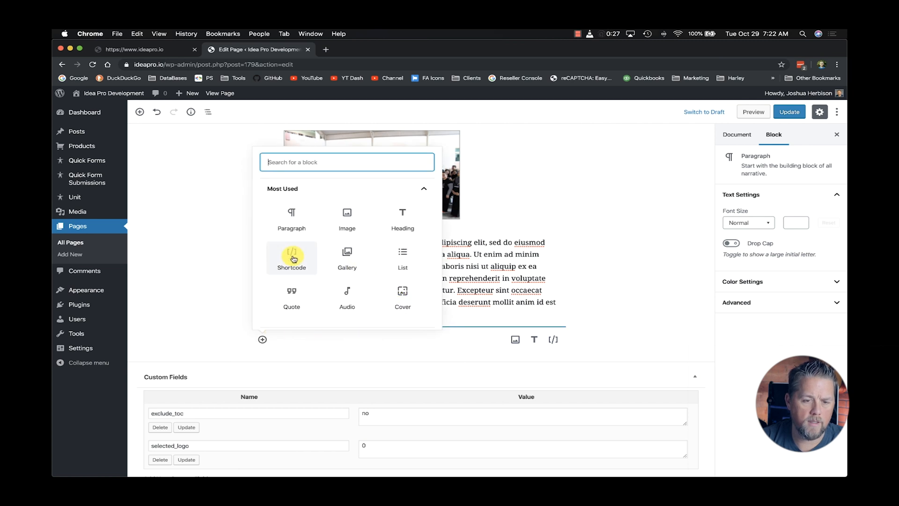
pyautogui.click(347, 217)
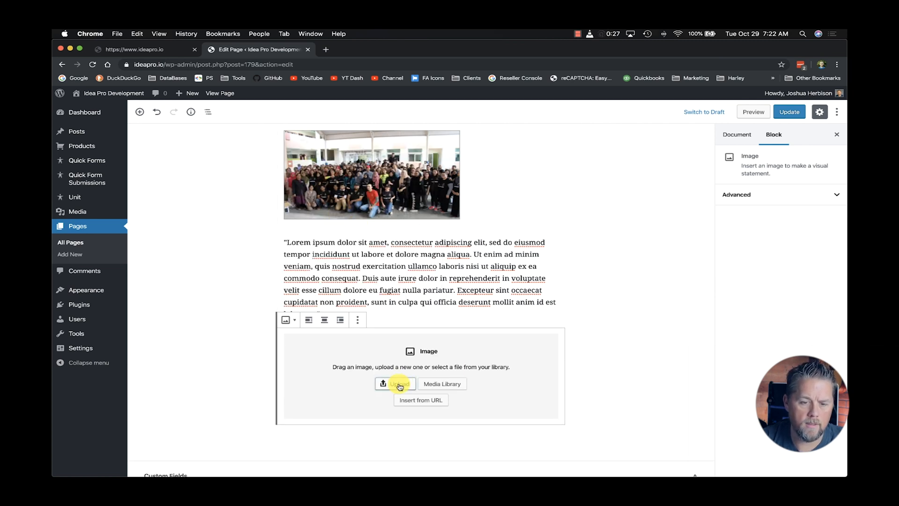
pyautogui.click(434, 387)
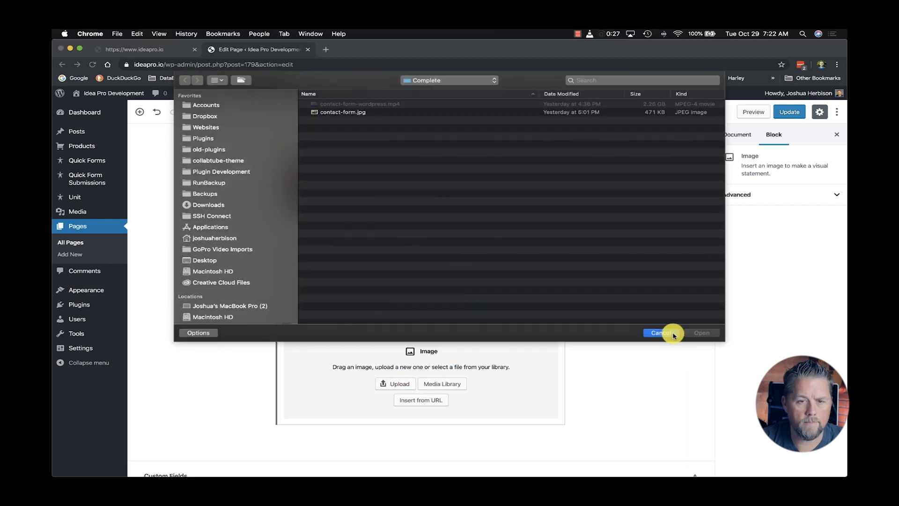
pyautogui.click(663, 332)
pyautogui.click(447, 385)
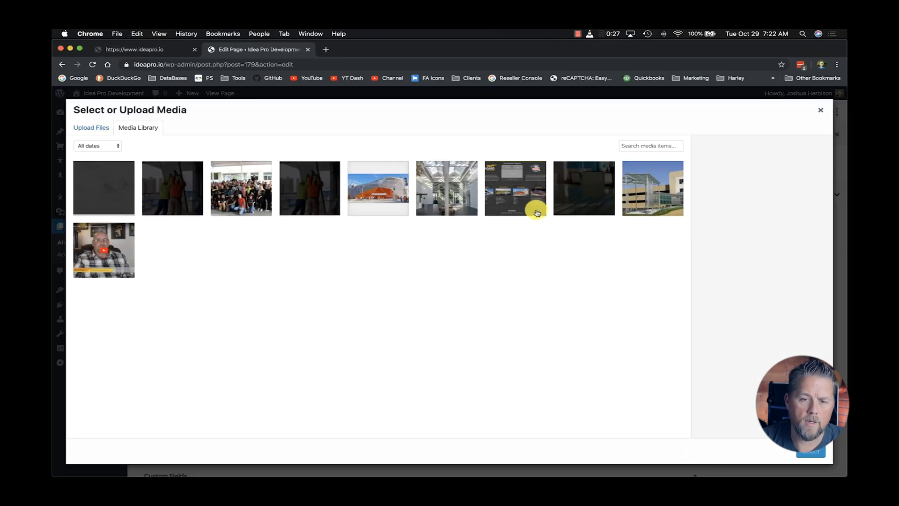
pyautogui.click(469, 210)
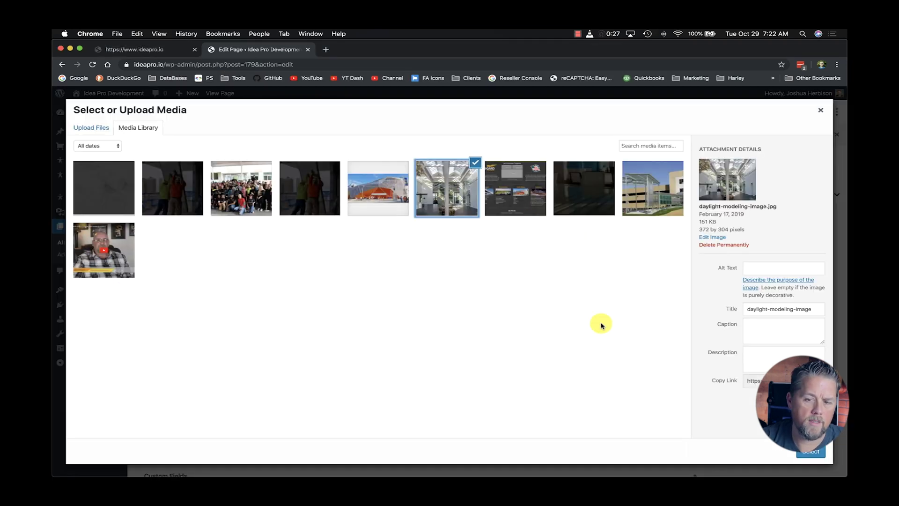
pyautogui.click(817, 455)
pyautogui.scroll(-3, 583, 310)
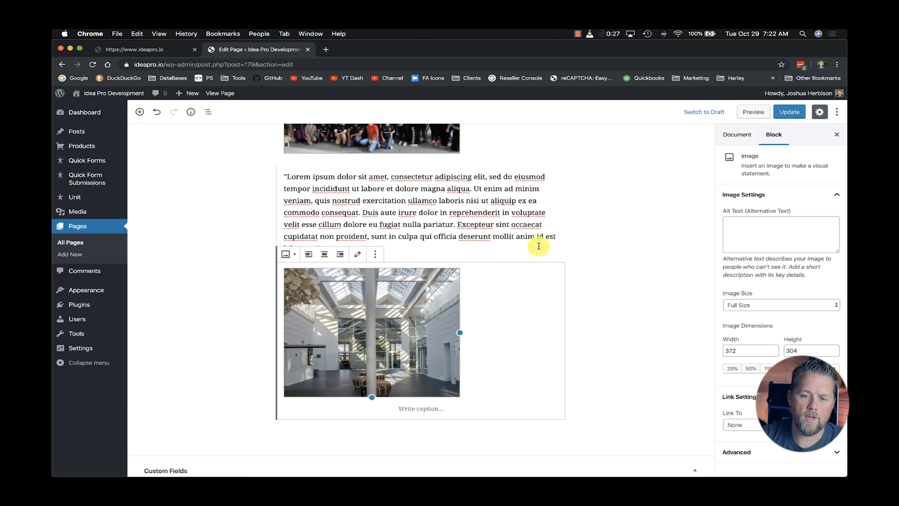
# Step: Paste the paragraph text as the atrium image caption, update the page and go to the live site
pyautogui.click(354, 225)
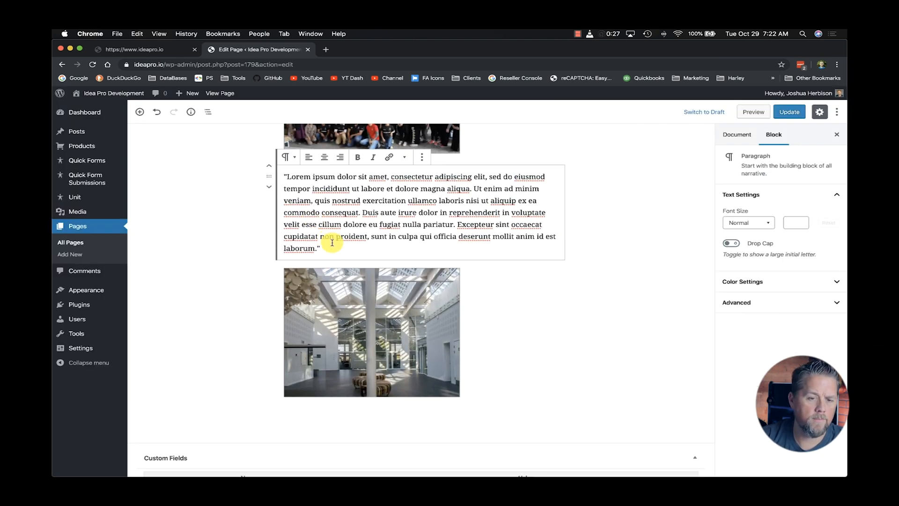
pyautogui.moveTo(332, 248); pyautogui.dragTo(283, 181)
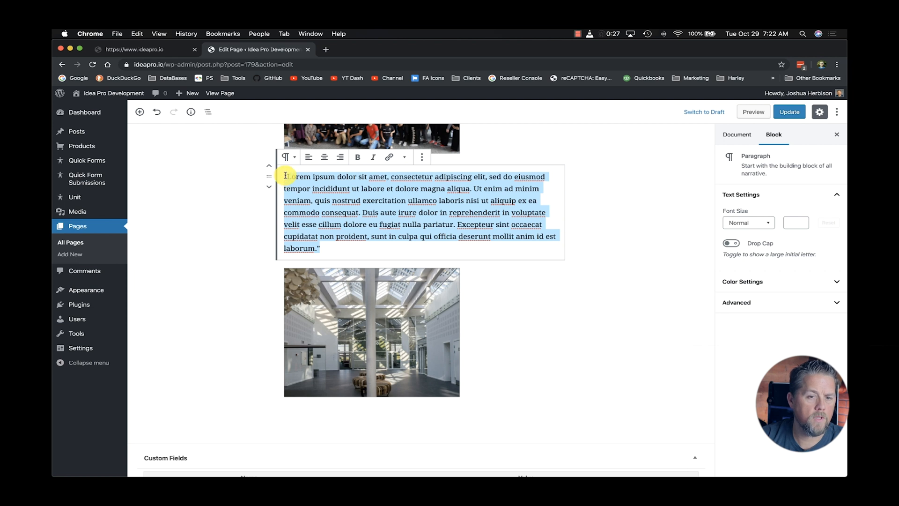
pyautogui.click(493, 390)
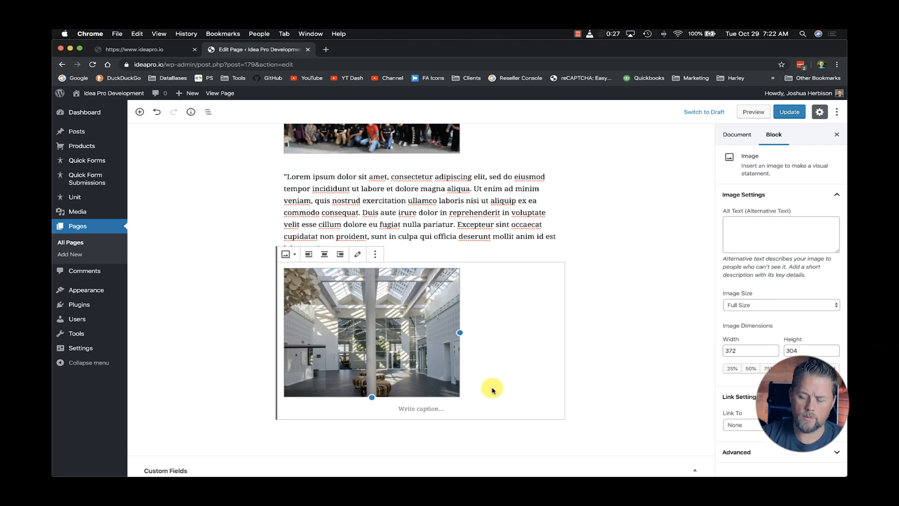
pyautogui.write('"Lorem ipsum dolor sit amet, consectetur adipiscing elit, sed do eiusmod tempor incididunt ut labore et dolore magna aliqua. Ut enim ad minim veniam, quis nostrud exercitation ullamco laboris nisi ut aliquip ex ea commodo consequat. Duis aute irure dolor in reprehenderit in voluptate velit esse cillum dolore eu fugiat nulla pariatur. Excepteur sint occaecat cupidatat non proident, sunt in culpa qui officia deserunt mollit anim id est laborum."')
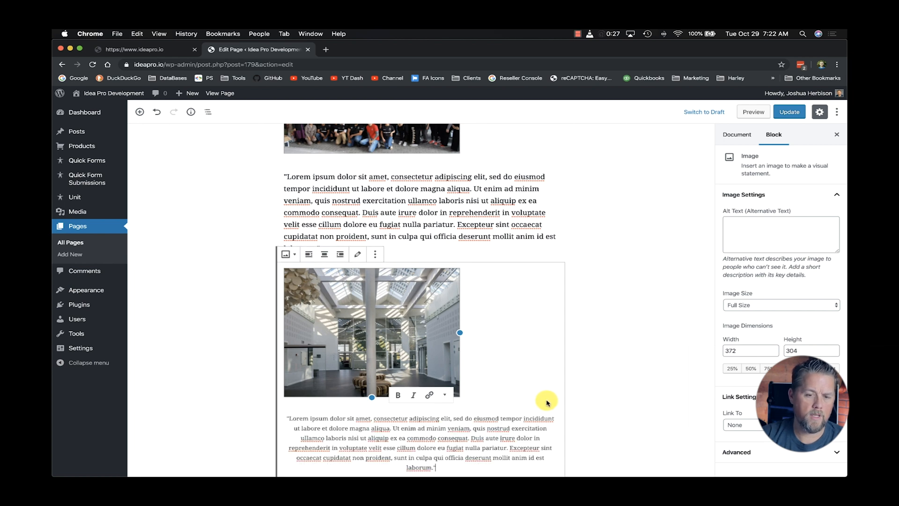
pyautogui.scroll(-5, 547, 403)
pyautogui.scroll(6, 668, 302)
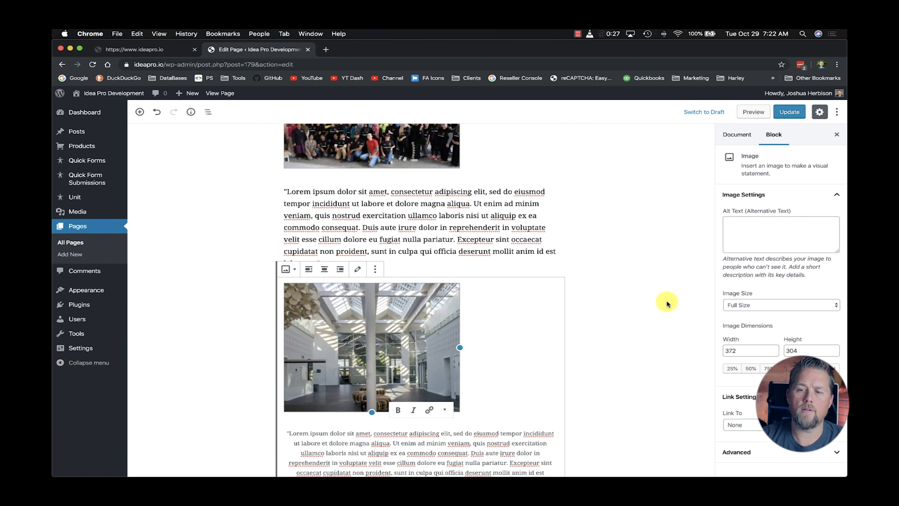
pyautogui.click(790, 112)
pyautogui.scroll(3, 548, 260)
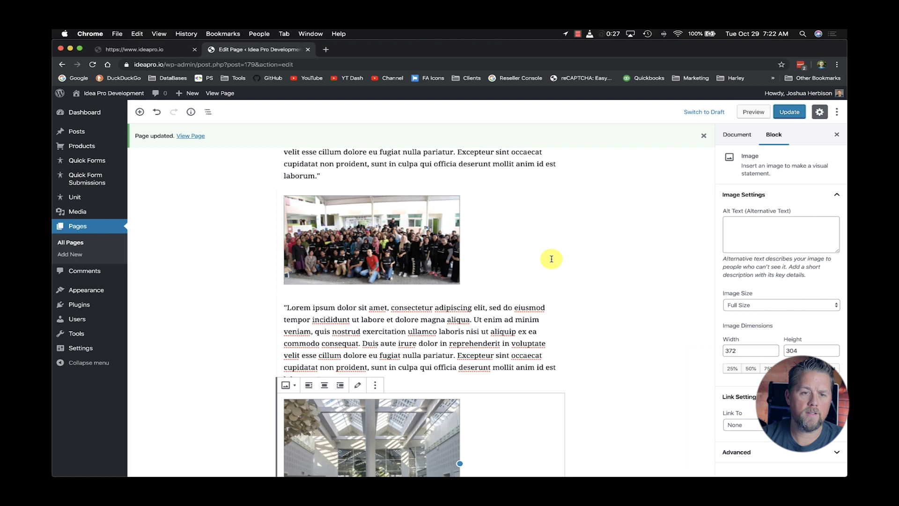
pyautogui.click(146, 49)
# Step: Reload the ideapro.io homepage to show the new images and view its page source
pyautogui.click(92, 65)
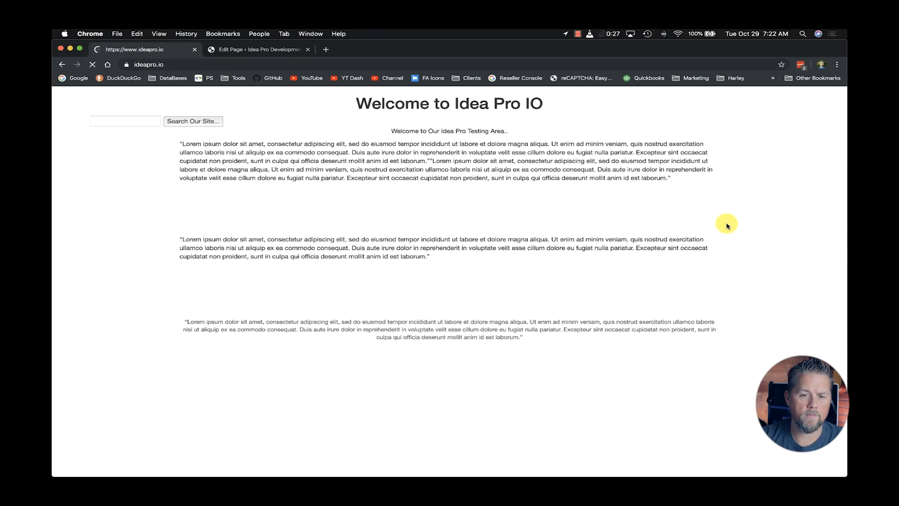
pyautogui.scroll(-1, 726, 226)
pyautogui.scroll(1, 727, 225)
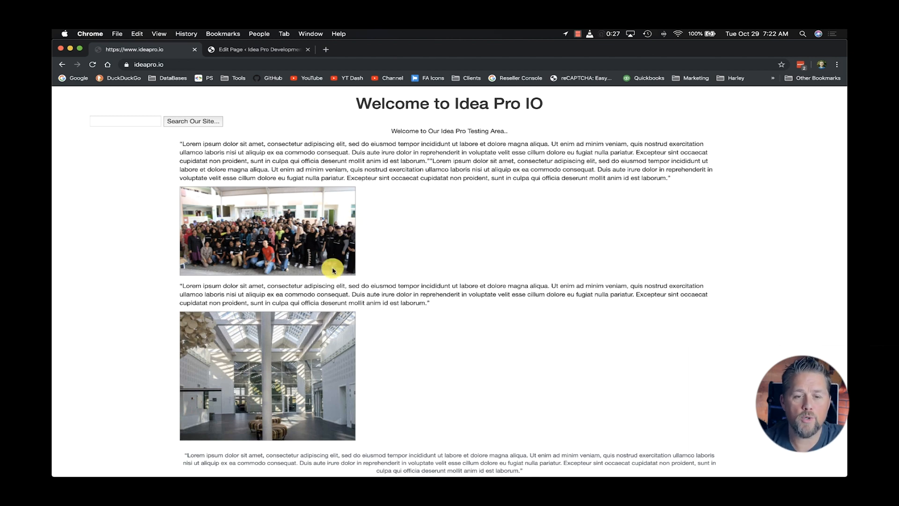
pyautogui.rightClick(470, 242)
pyautogui.click(510, 321)
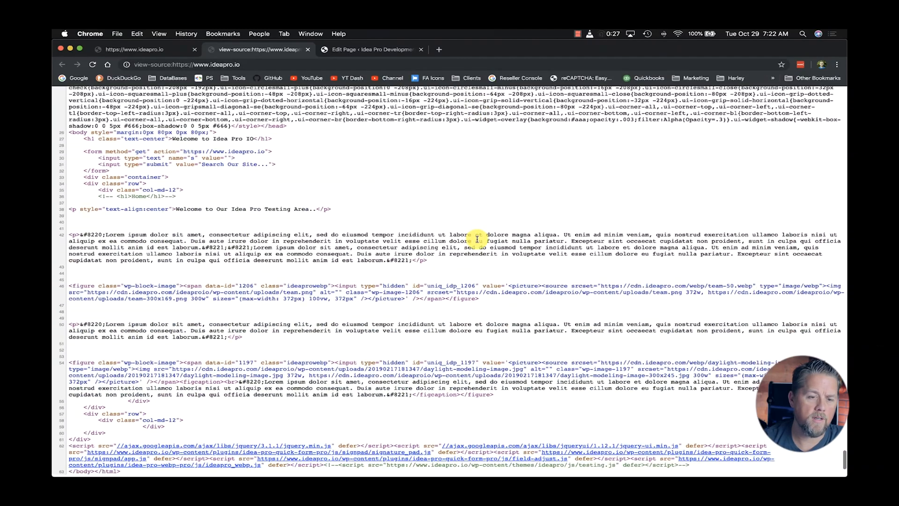
pyautogui.scroll(1, 476, 240)
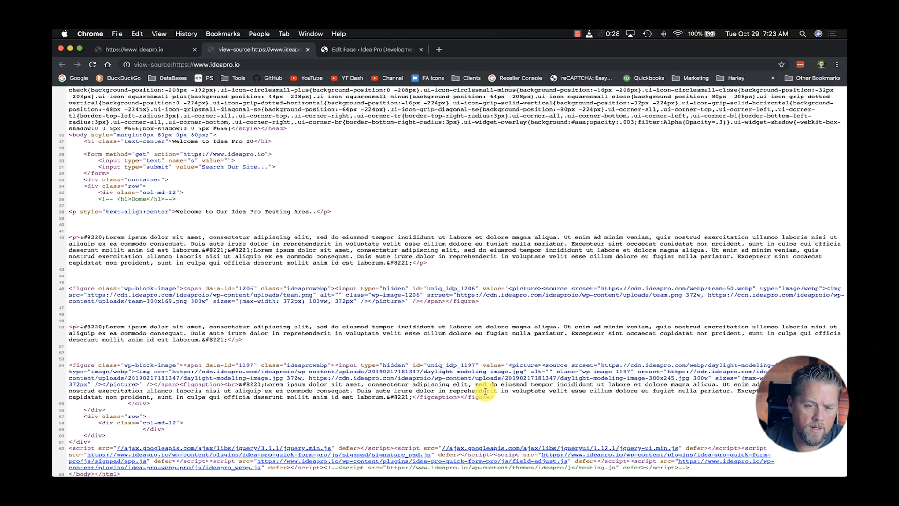
# Step: Inspect the figure markup, paragraph lines and welcome text in the page source
pyautogui.moveTo(512, 400); pyautogui.dragTo(320, 365)
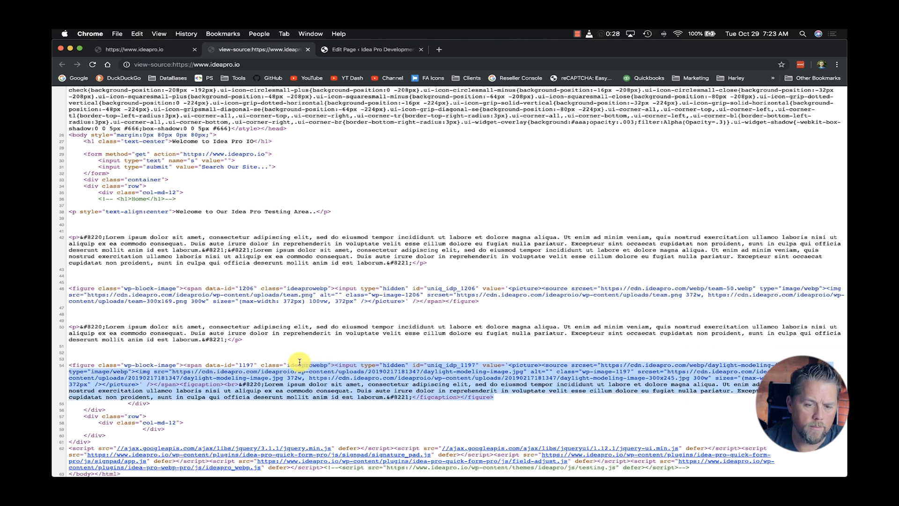
pyautogui.click(339, 372)
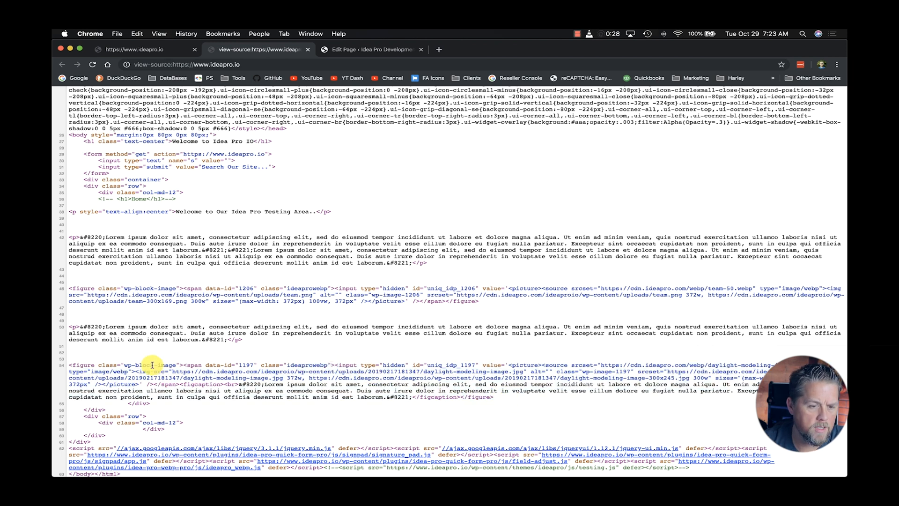
pyautogui.moveTo(151, 365)
pyautogui.mouseDown()
pyautogui.moveTo(256, 370)
pyautogui.moveTo(70, 316)
pyautogui.mouseUp()
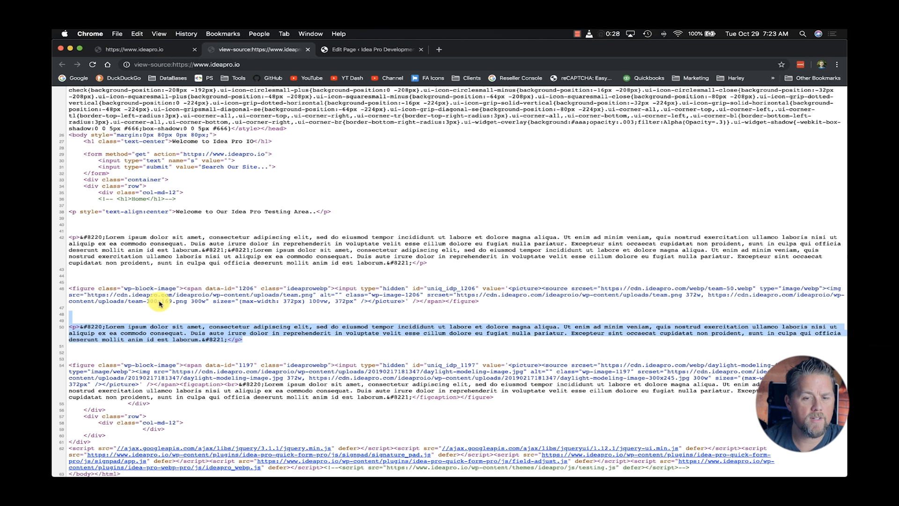
pyautogui.click(203, 273)
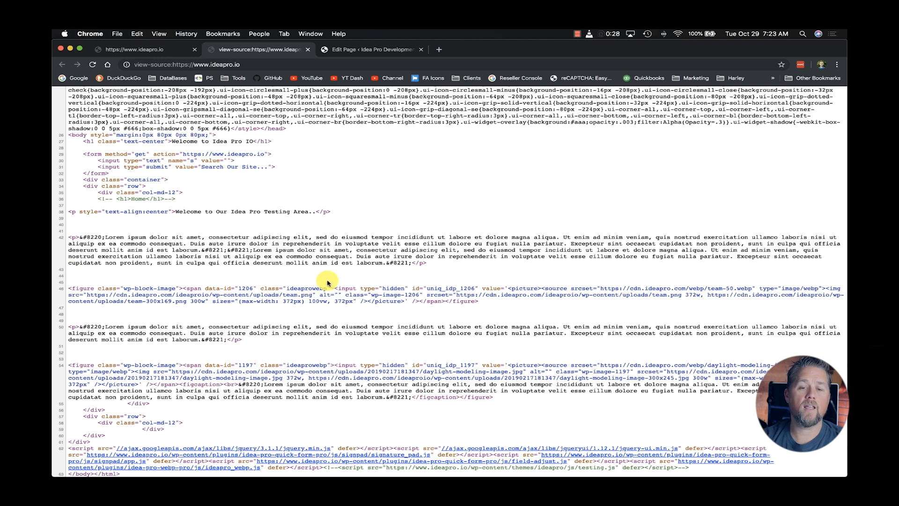
pyautogui.moveTo(464, 290); pyautogui.dragTo(70, 281)
pyautogui.click(451, 273)
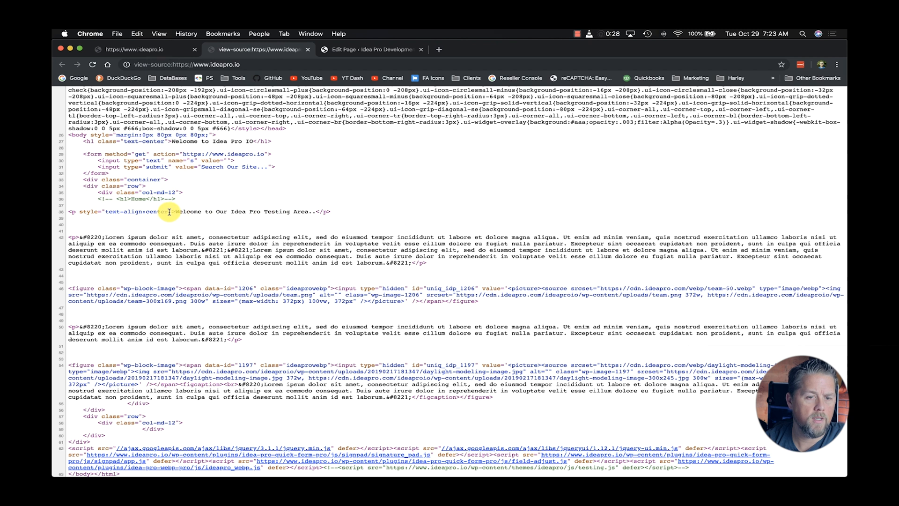
pyautogui.moveTo(169, 212); pyautogui.dragTo(333, 211)
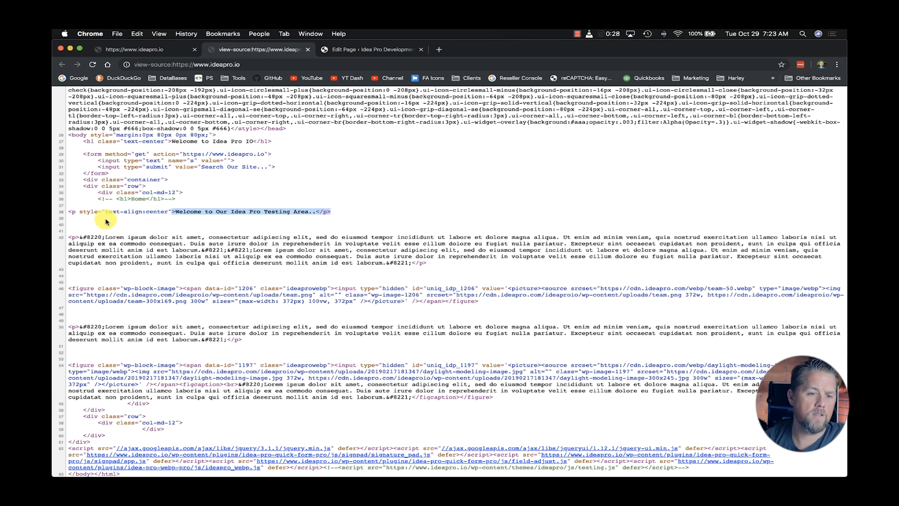
pyautogui.click(78, 220)
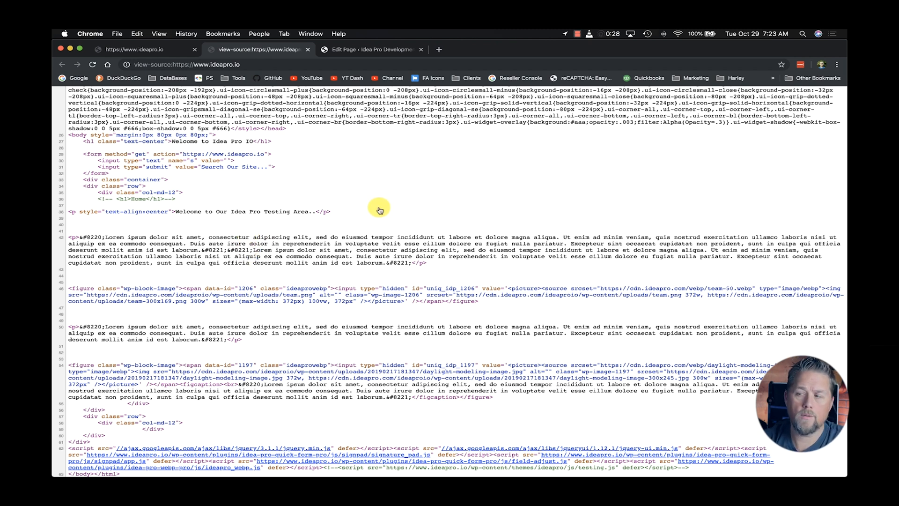
# Step: Switch to Sublime Text and bring up the theme's index.php template
pyautogui.press('super+Tab')
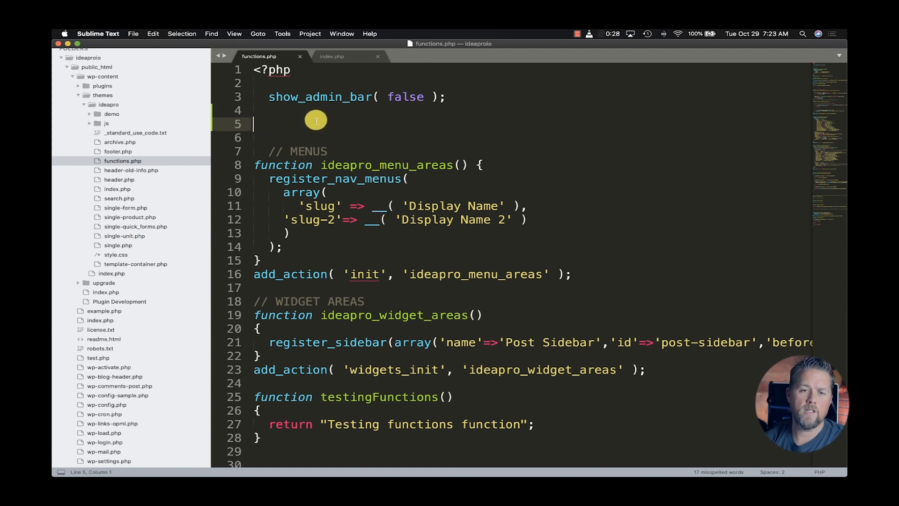
pyautogui.click(344, 56)
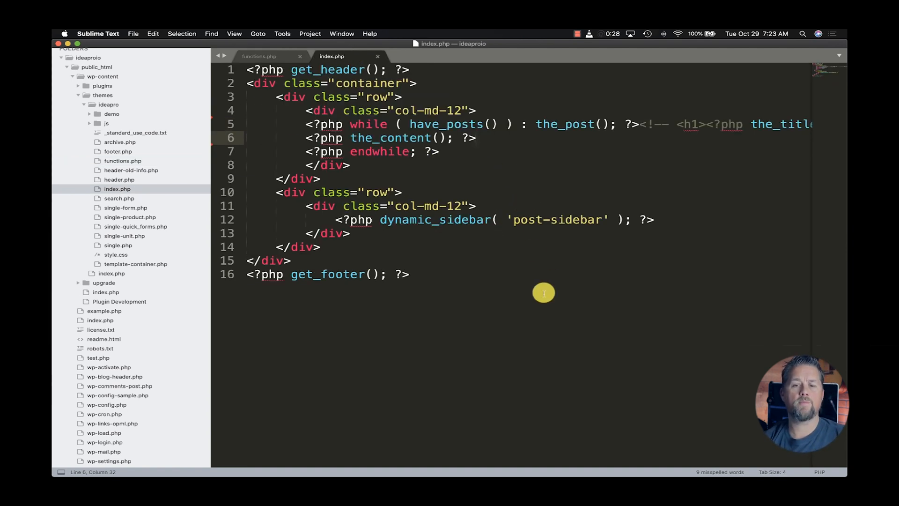
pyautogui.moveTo(542, 295); pyautogui.dragTo(246, 84)
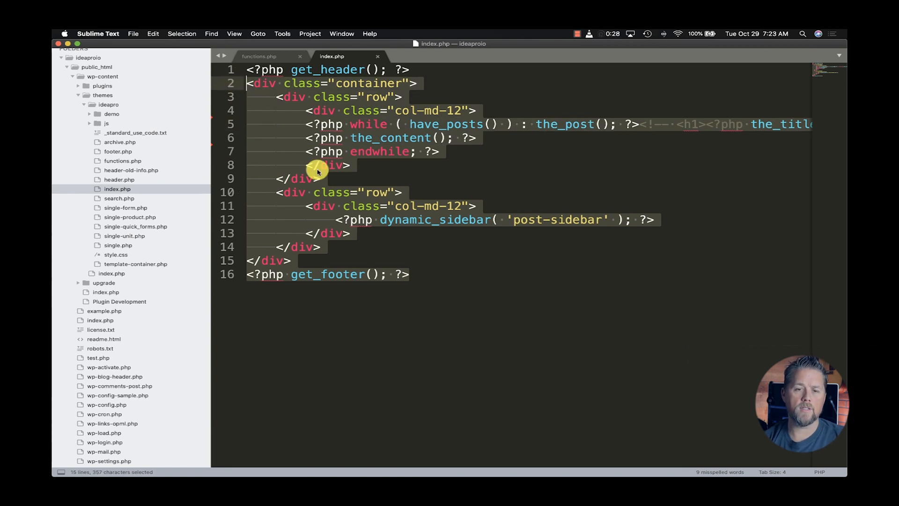
pyautogui.press('super+Tab')
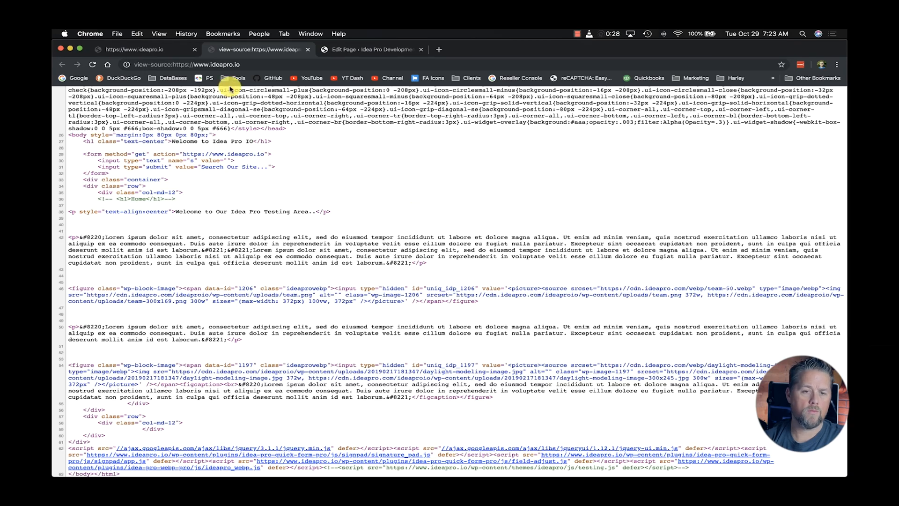
pyautogui.click(172, 53)
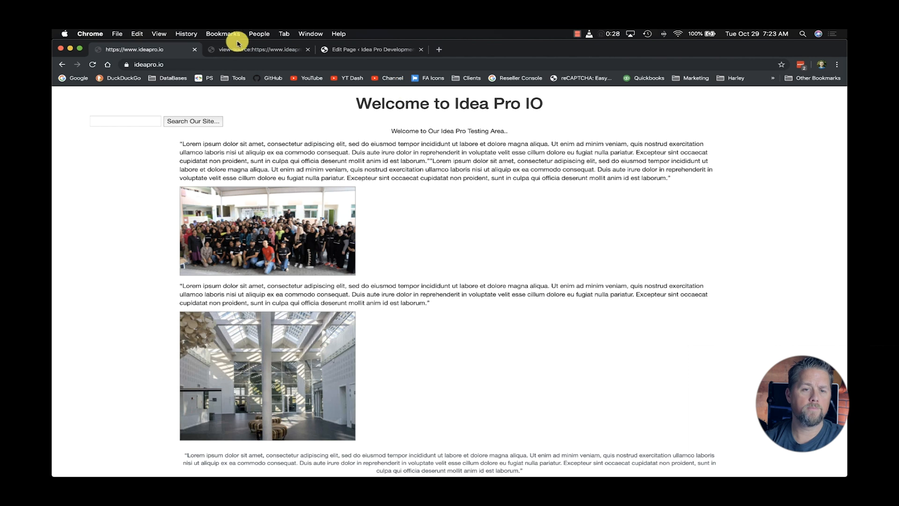
pyautogui.click(249, 50)
pyautogui.press('super+Tab')
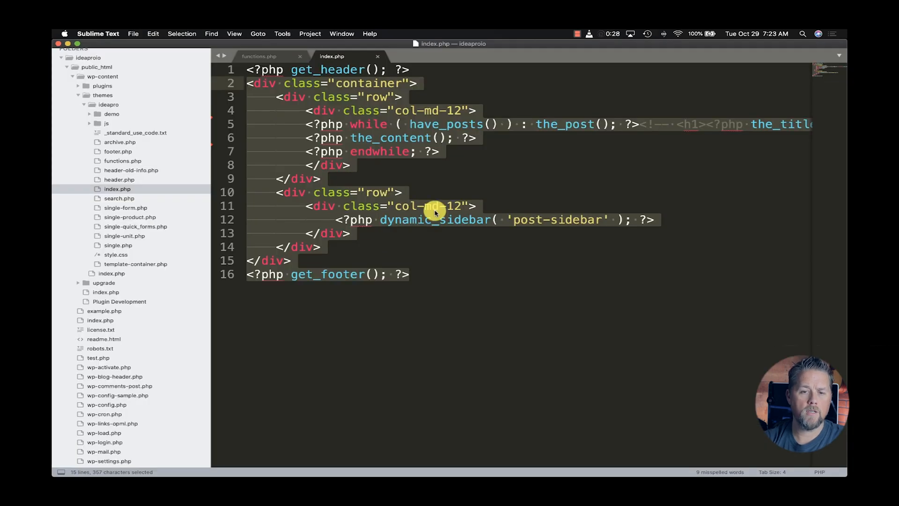
pyautogui.click(402, 192)
pyautogui.click(260, 56)
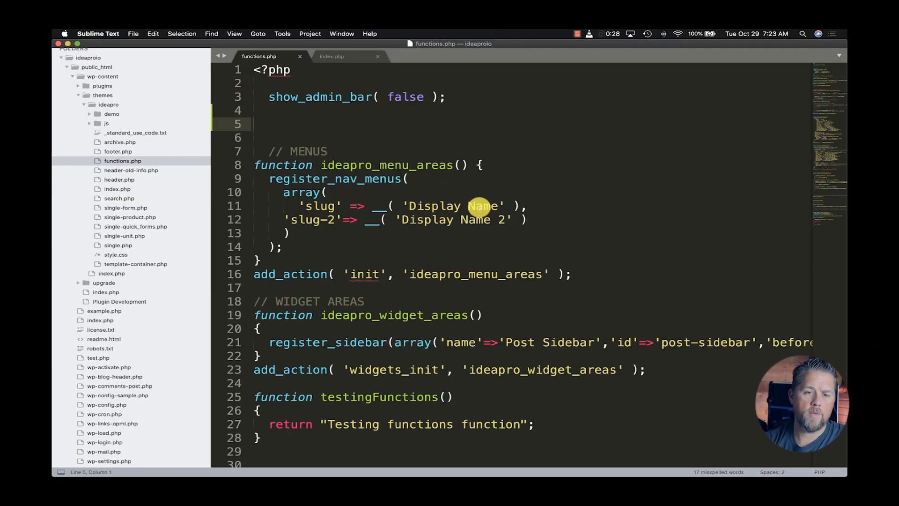
pyautogui.write('function clean_')
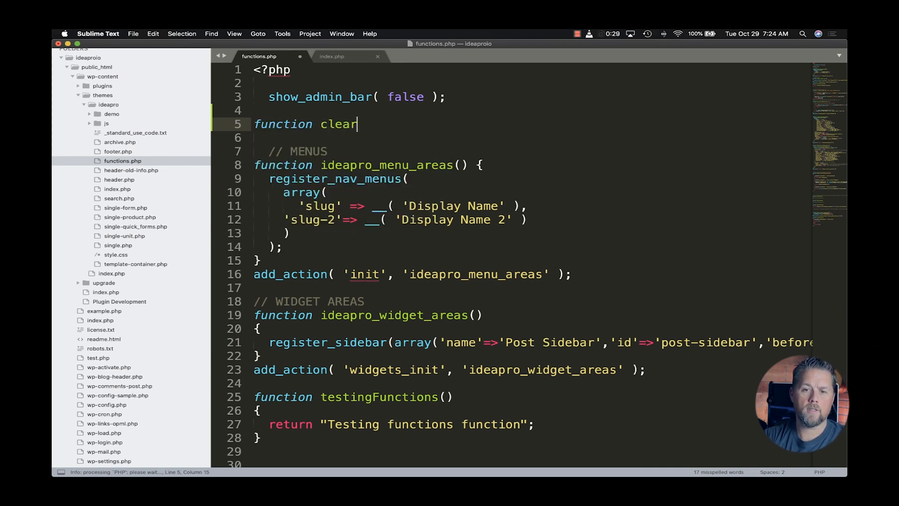
pyautogui.write('up_wp_')
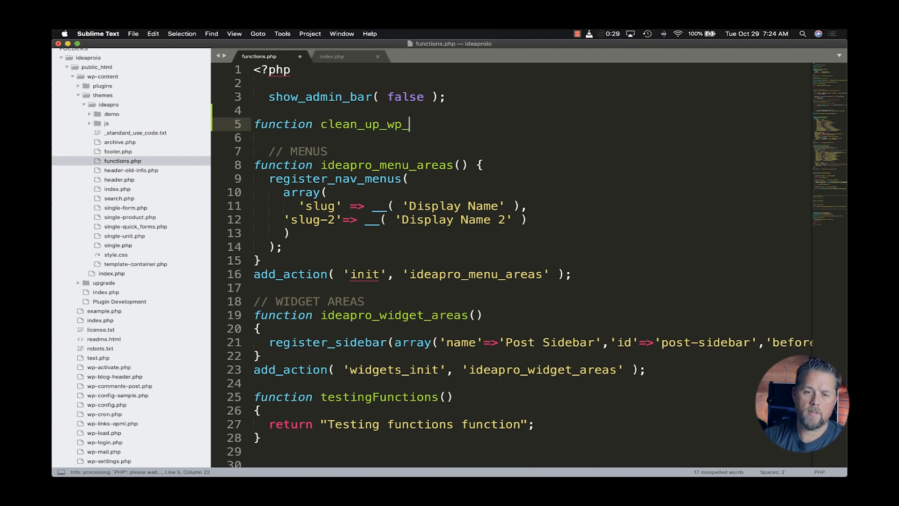
# Step: Finish the empty clean_up_wp_html() function with braces and start a line below it
pyautogui.press('BackSpace')
pyautogui.press('BackSpace')
pyautogui.press('BackSpace')
pyautogui.write('tm')
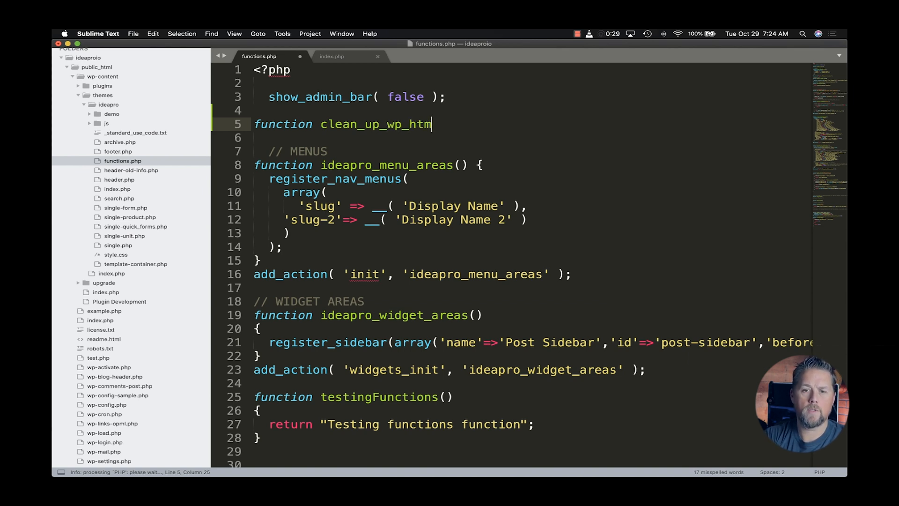
pyautogui.write('l()')
pyautogui.press('Return')
pyautogui.write('{')
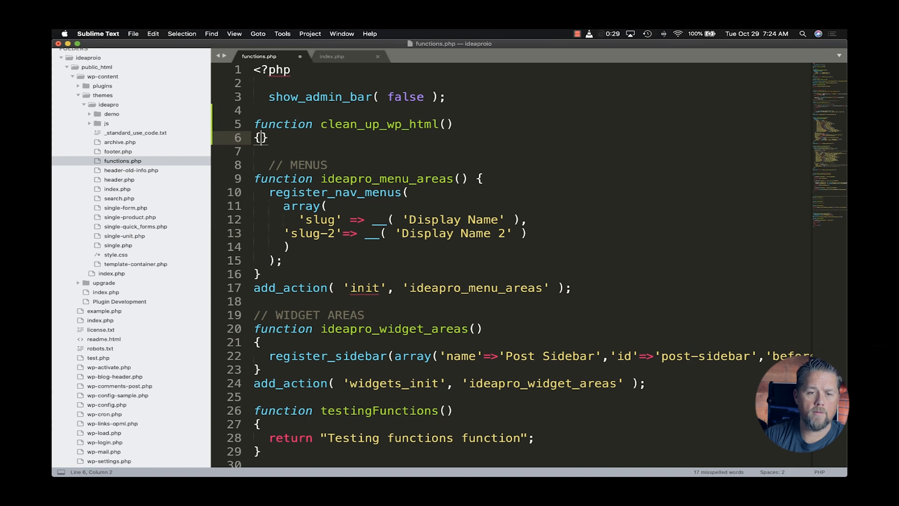
pyautogui.press('Return')
pyautogui.press('Down')
pyautogui.press('Return')
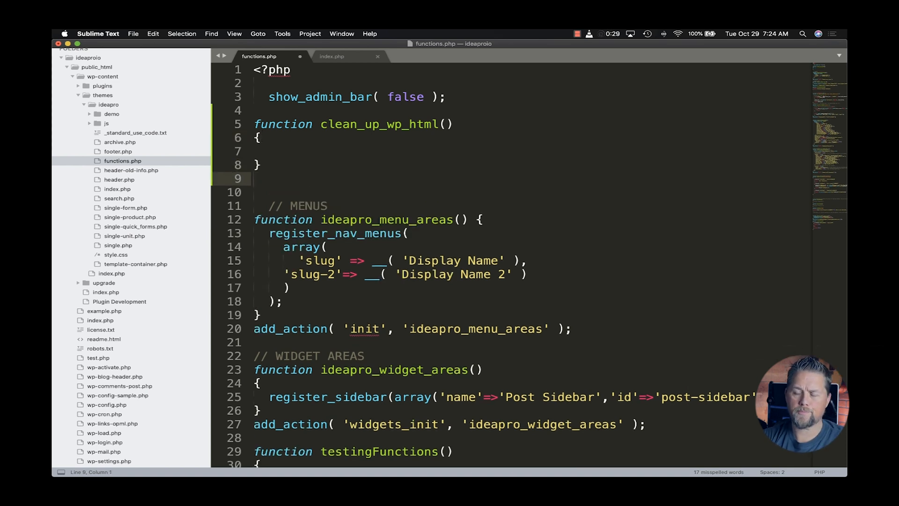
pyautogui.write('add_filt')
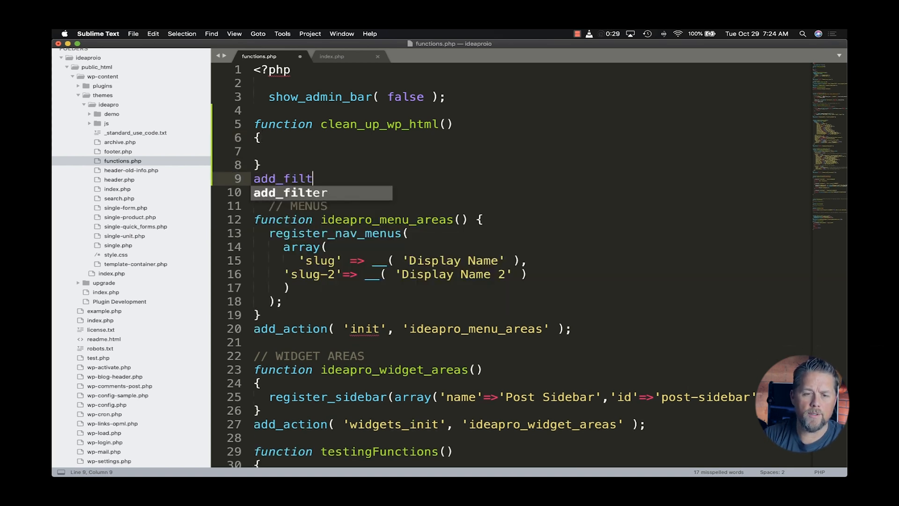
pyautogui.write(')(')
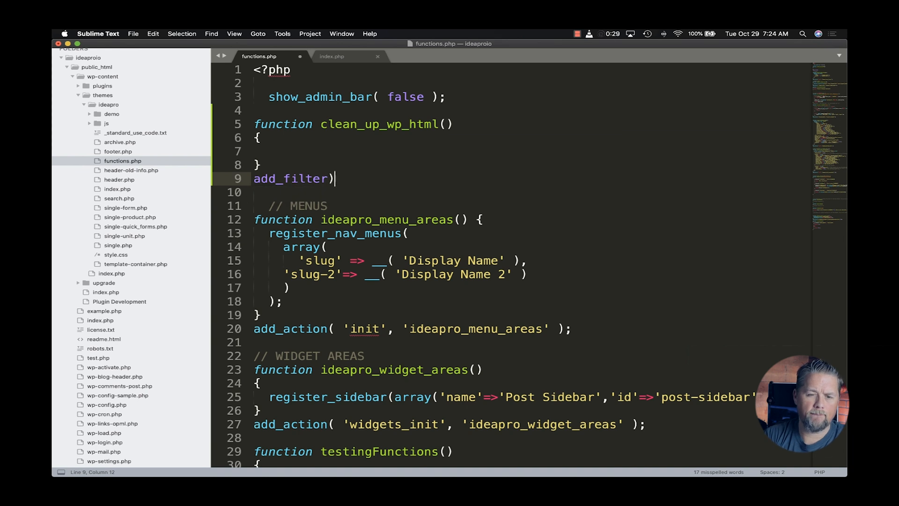
pyautogui.write('()')
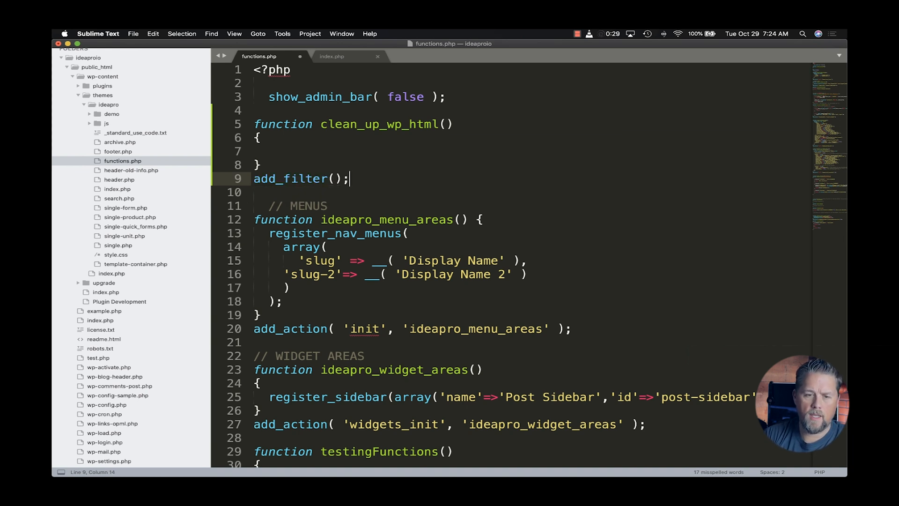
pyautogui.write("'")
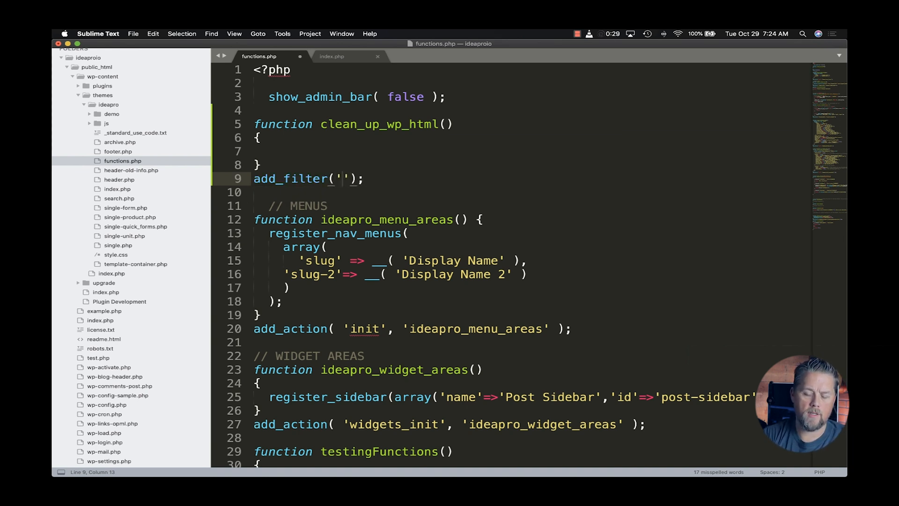
pyautogui.write('the_co')
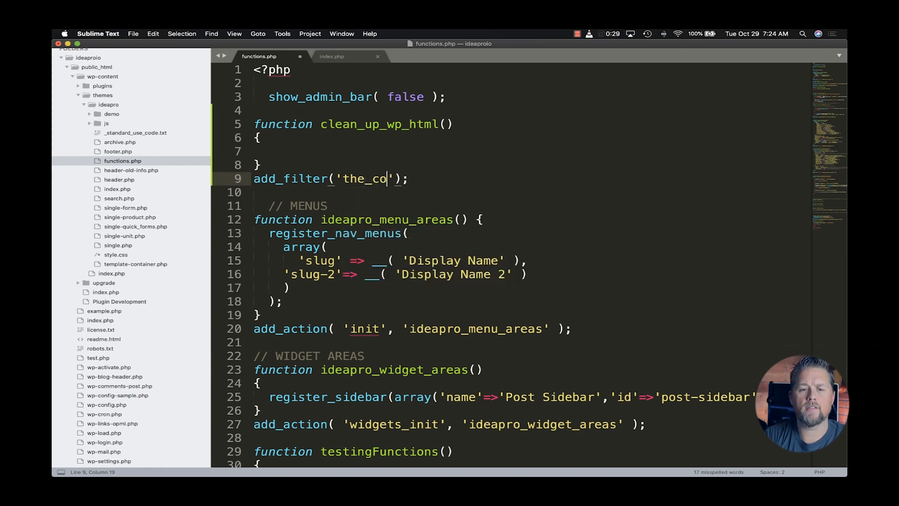
pyautogui.write('ntent')
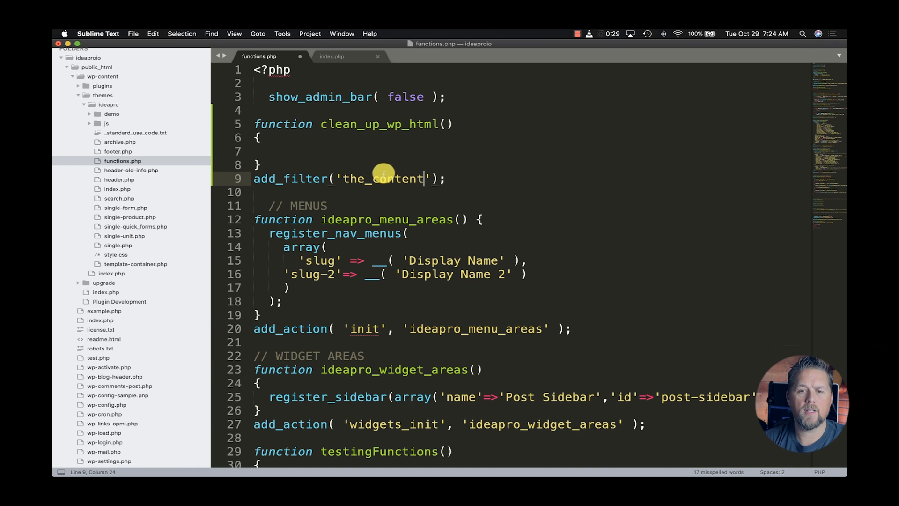
# Step: Paste clean_up_wp_html as the callback so add_filter hooks it onto 'the_content'
pyautogui.press('Right')
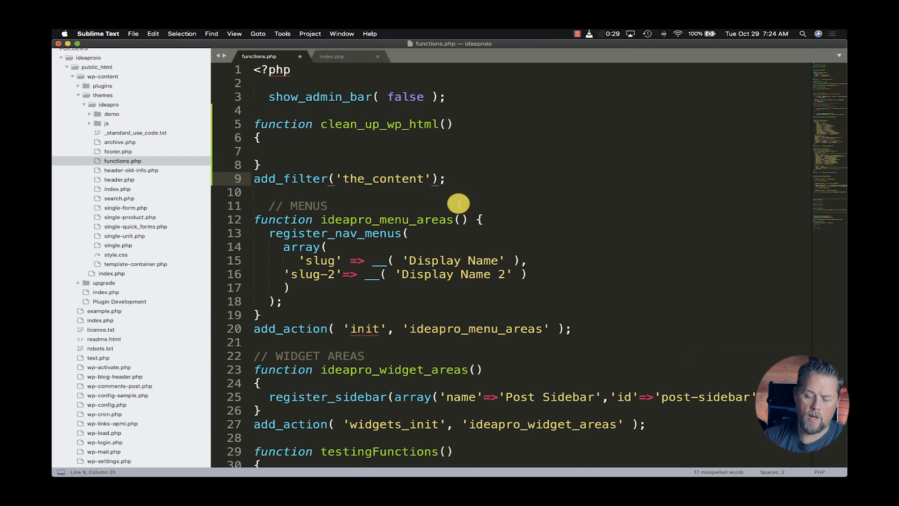
pyautogui.write(",''")
pyautogui.doubleClick(385, 124)
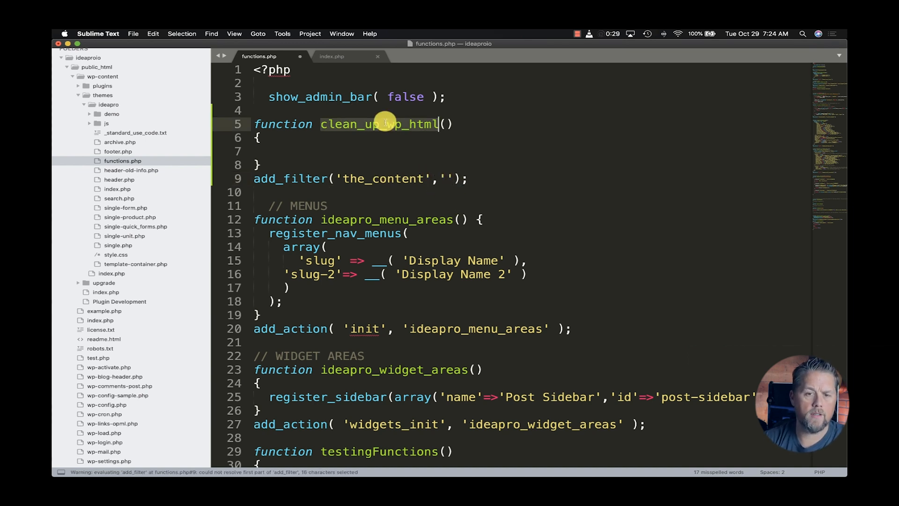
pyautogui.press('super+c')
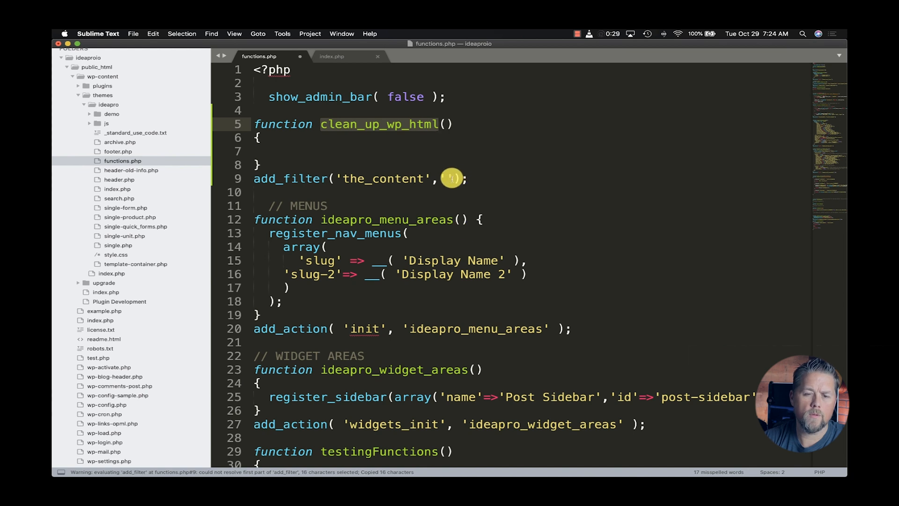
pyautogui.click(450, 178)
pyautogui.press('super+v')
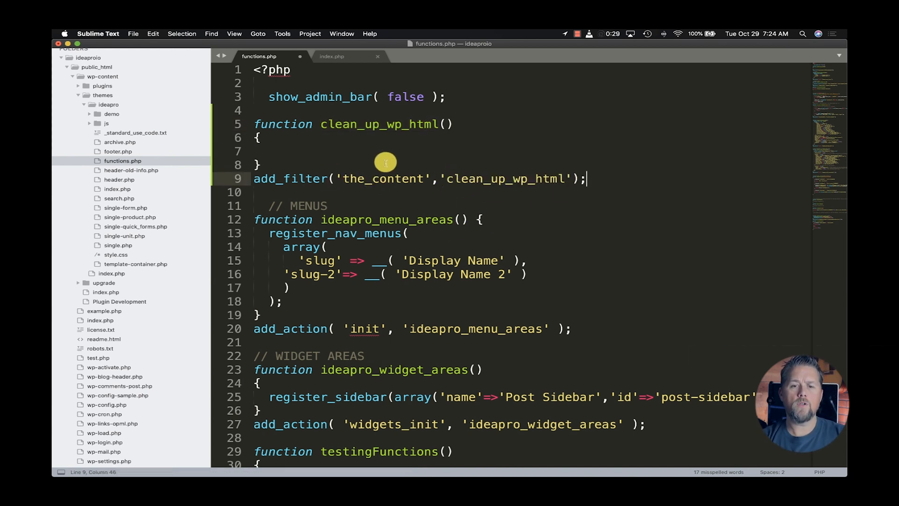
# Step: Check the hook and callback names, then move into the function's parentheses for a parameter
pyautogui.doubleClick(380, 178)
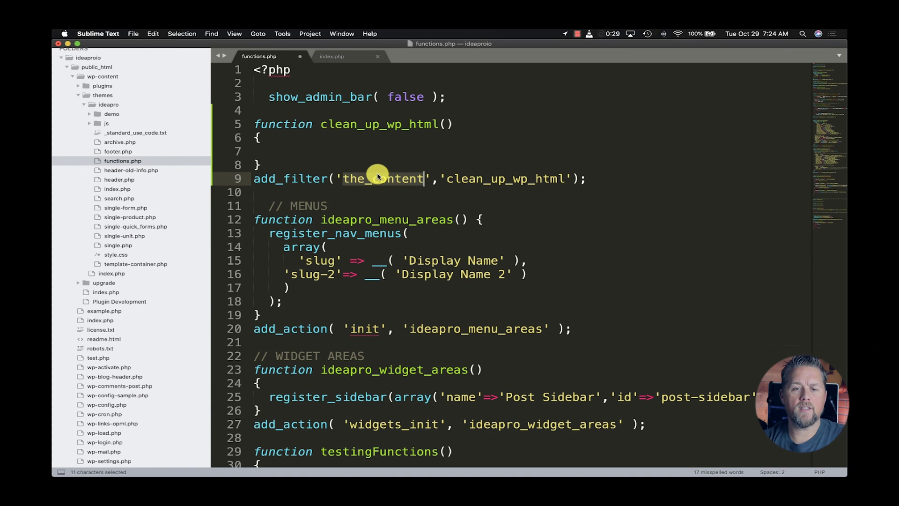
pyautogui.doubleClick(541, 178)
pyautogui.click(413, 162)
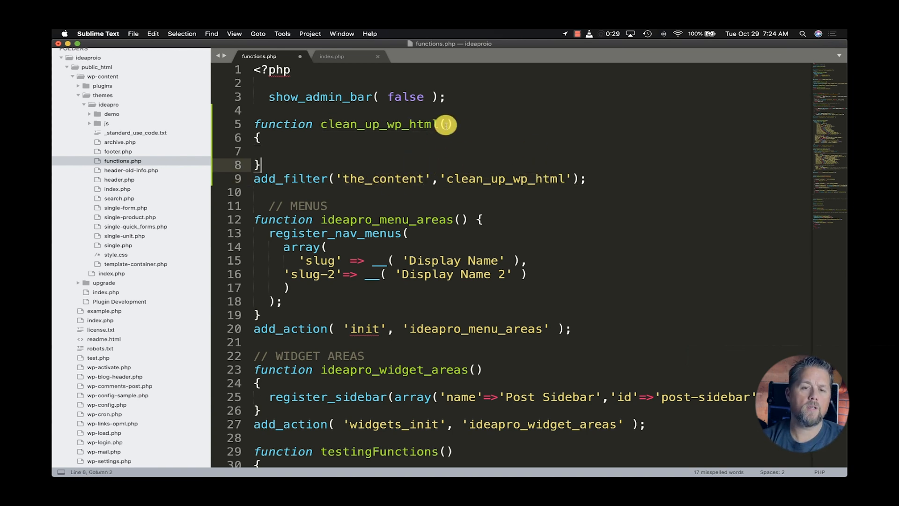
pyautogui.click(445, 124)
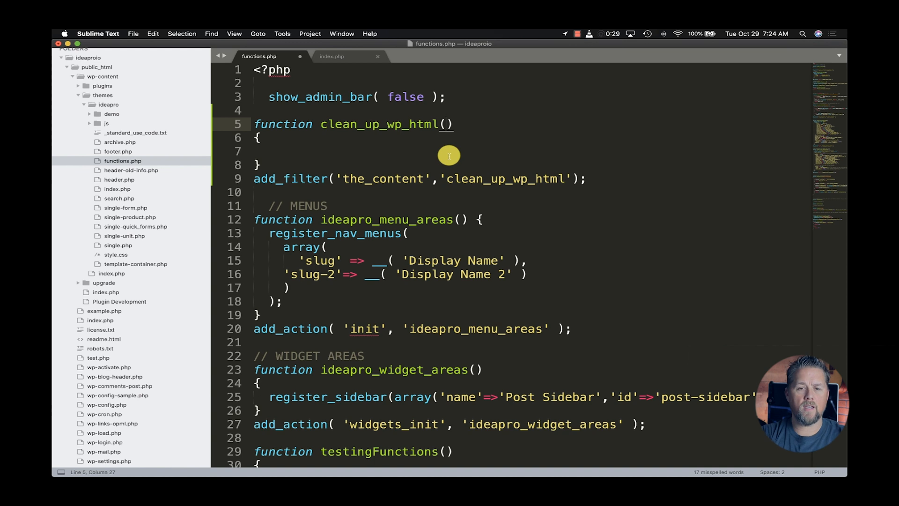
pyautogui.write('$content')
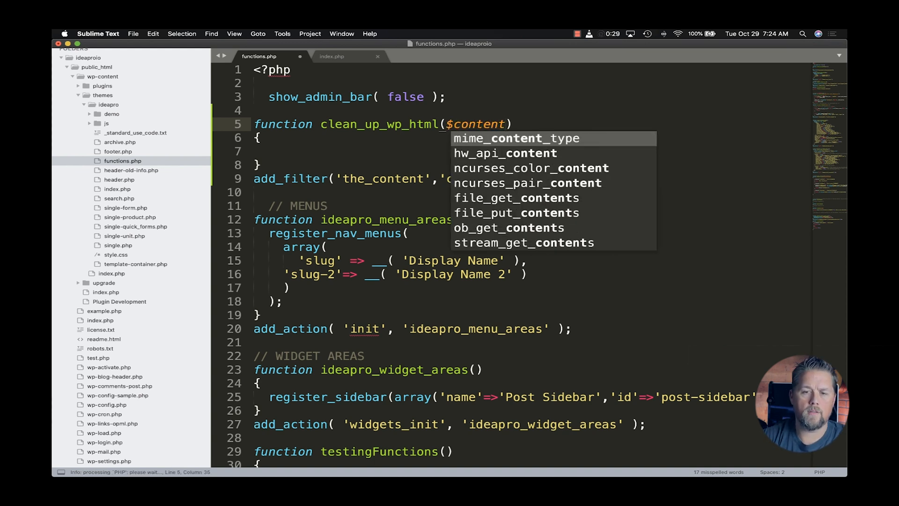
# Step: Make clean_up_wp_html($content) append '<br />Thank you for visiting our page.', save, and go to the site tab
pyautogui.click(331, 150)
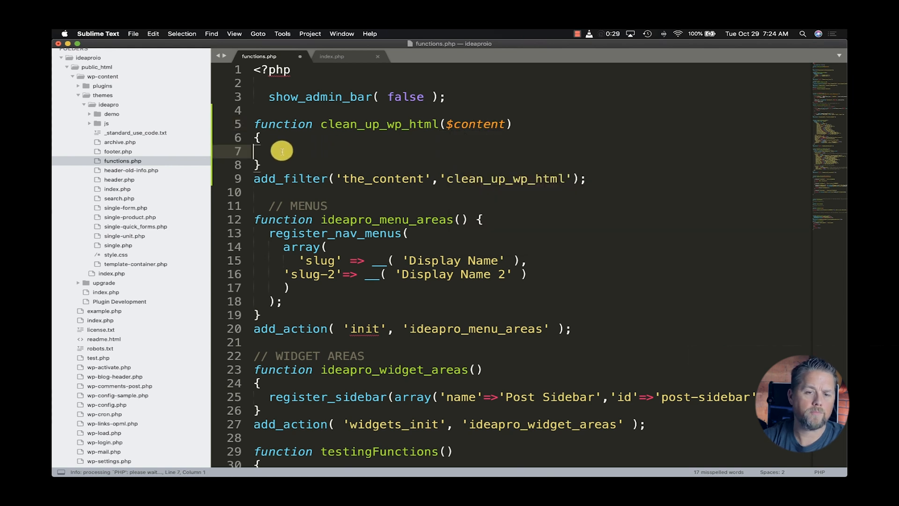
pyautogui.press('Tab')
pyautogui.press('Tab')
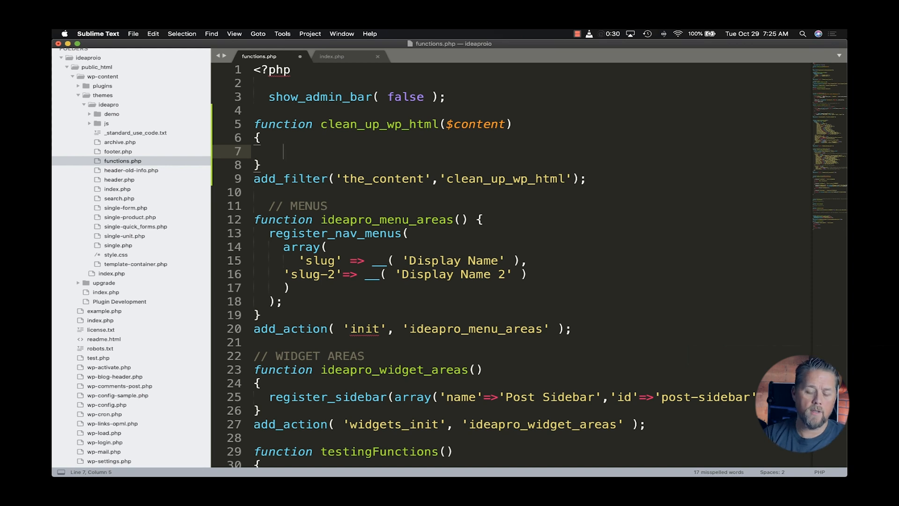
pyautogui.write('$content ')
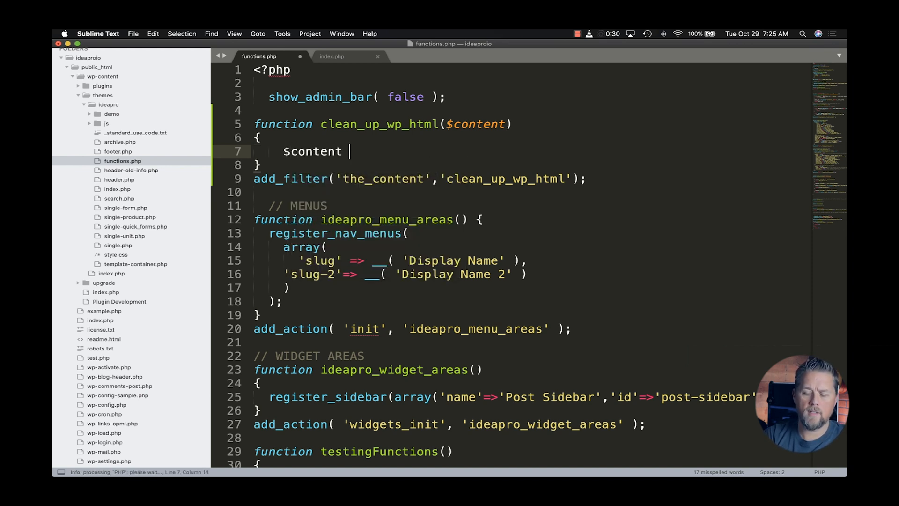
pyautogui.write('= $con')
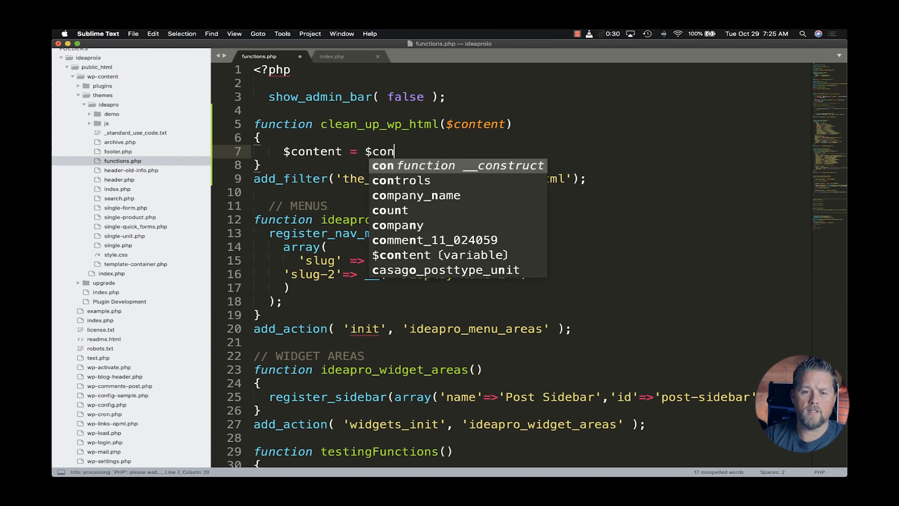
pyautogui.write('tent')
pyautogui.press('BackSpace')
pyautogui.press('BackSpace')
pyautogui.write('nt')
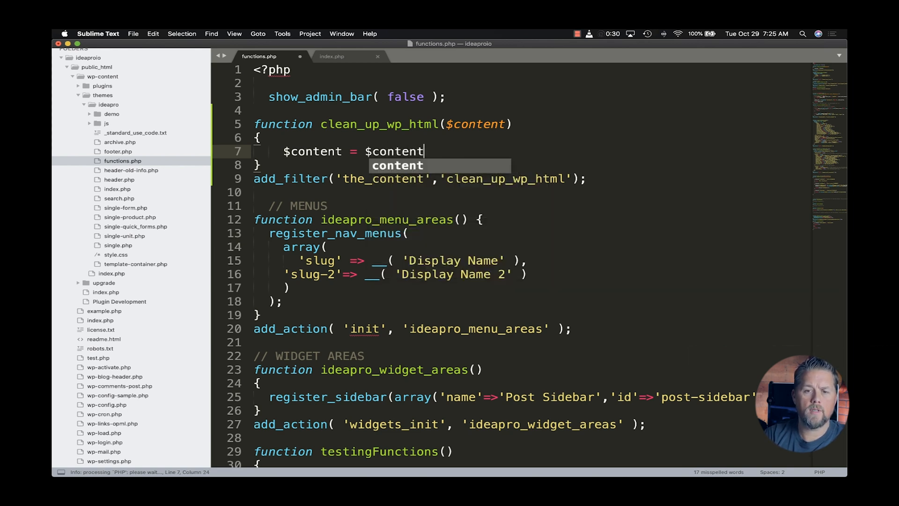
pyautogui.write(".'<")
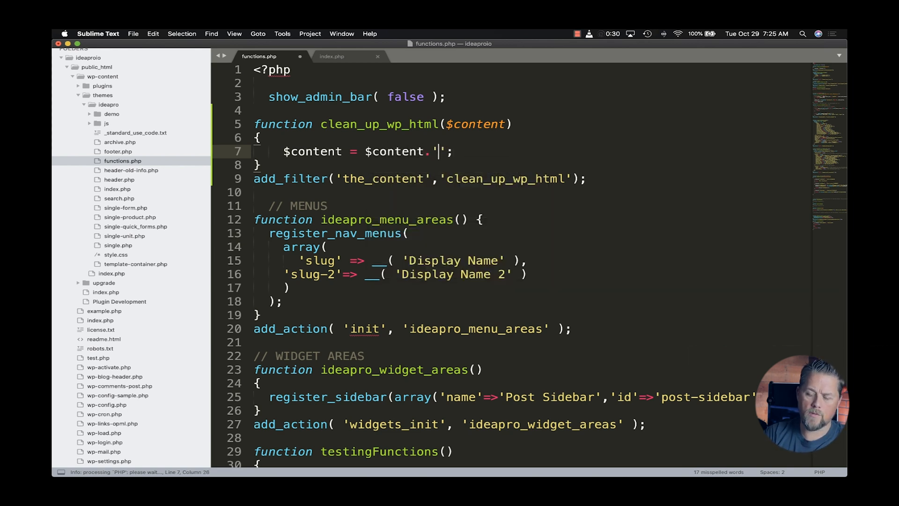
pyautogui.write('br />')
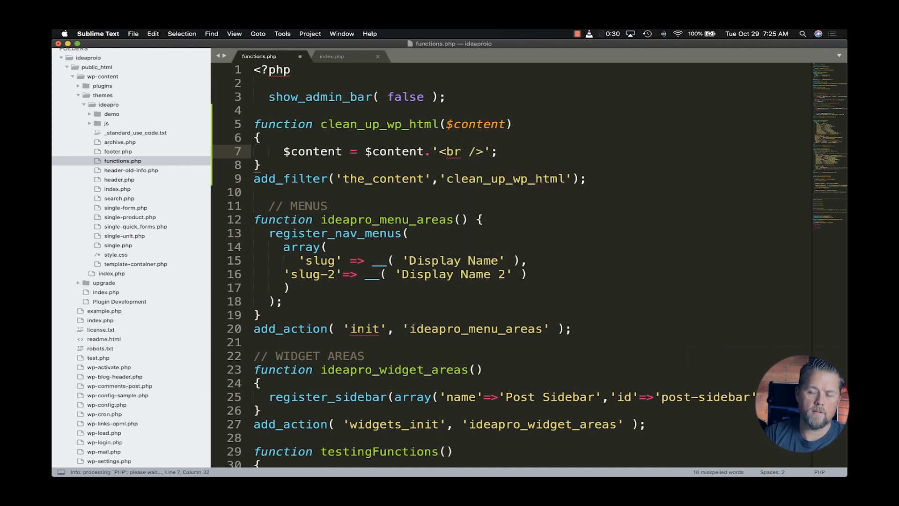
pyautogui.write('Thank you f')
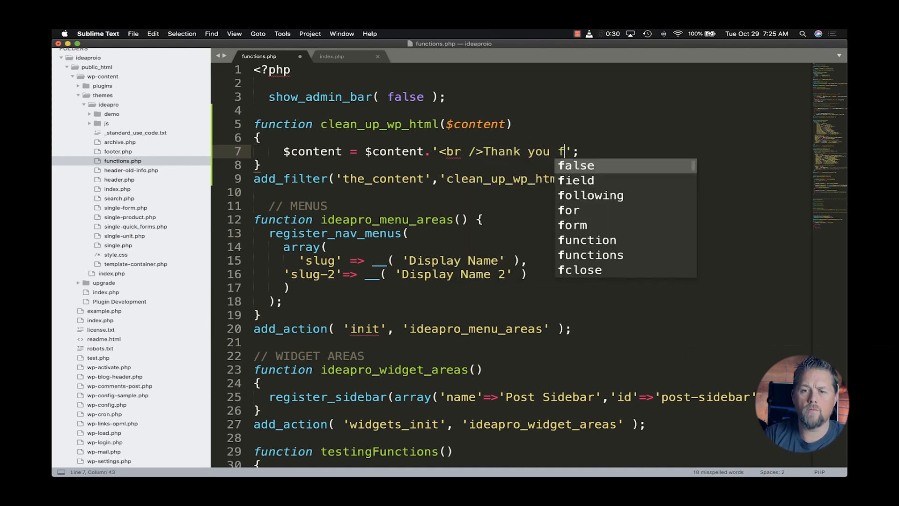
pyautogui.write('or visit')
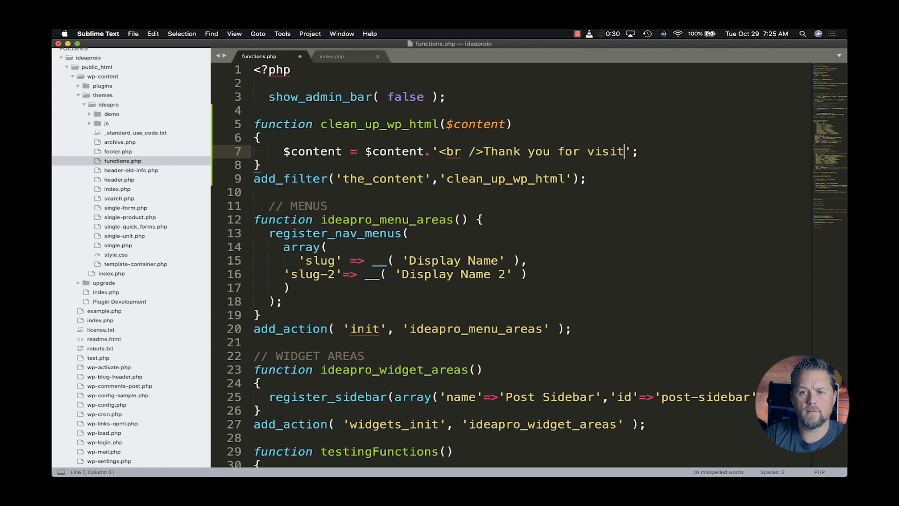
pyautogui.write('ing our page')
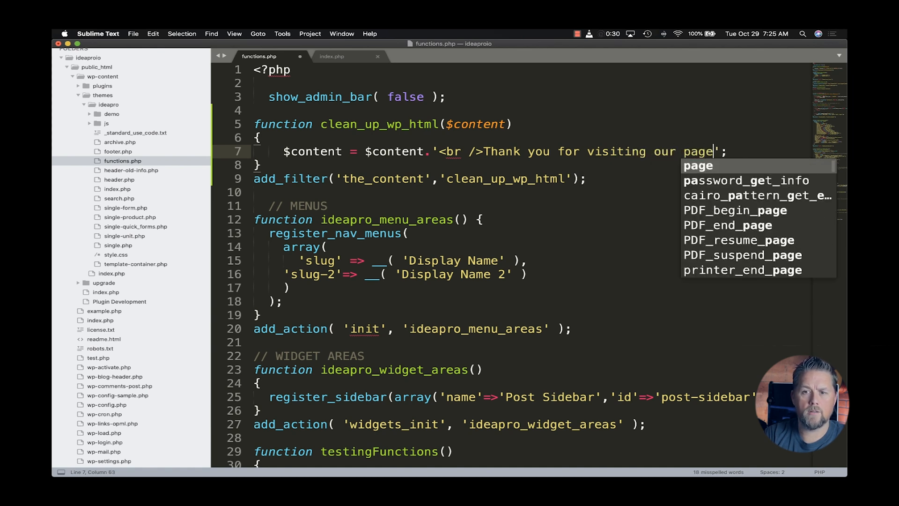
pyautogui.write('.')
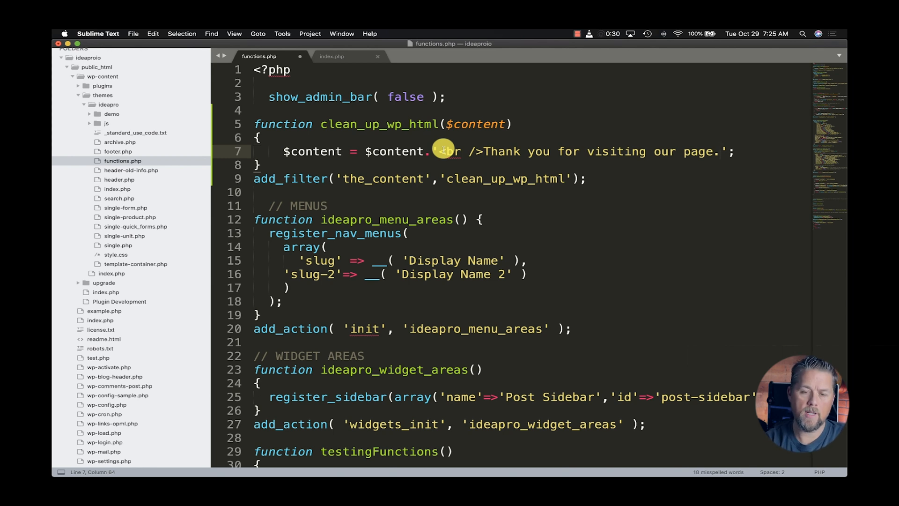
pyautogui.press('super+s')
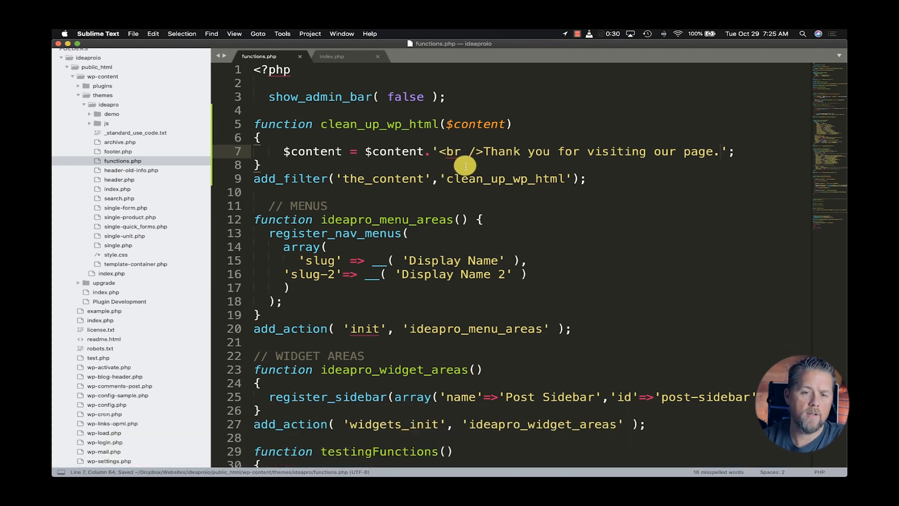
pyautogui.press('super+Tab')
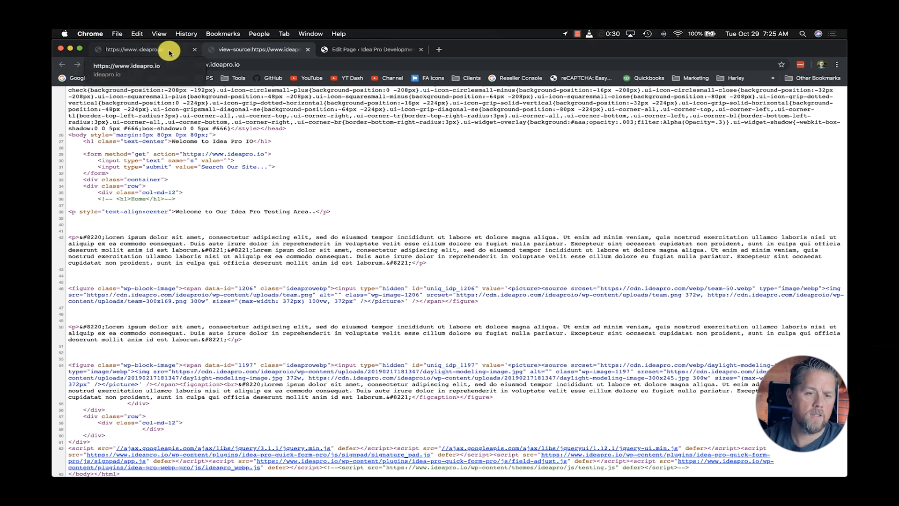
pyautogui.click(150, 50)
# Step: Reload the page, then add a return $content line to the function and save
pyautogui.press('super+r')
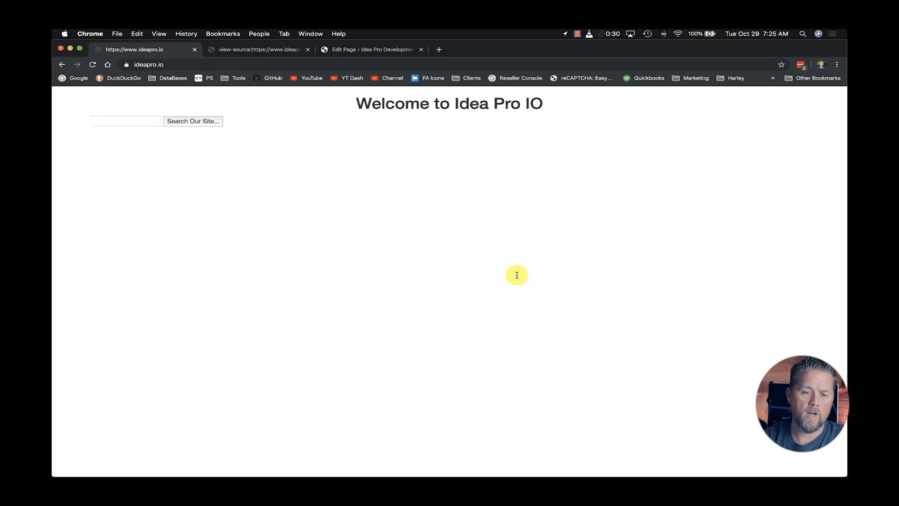
pyautogui.press('super+Tab')
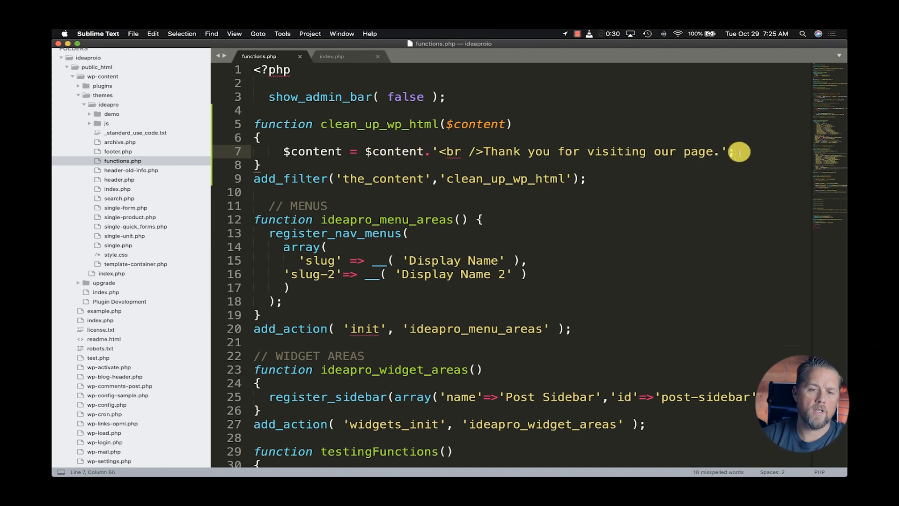
pyautogui.press('Return')
pyautogui.write('return ')
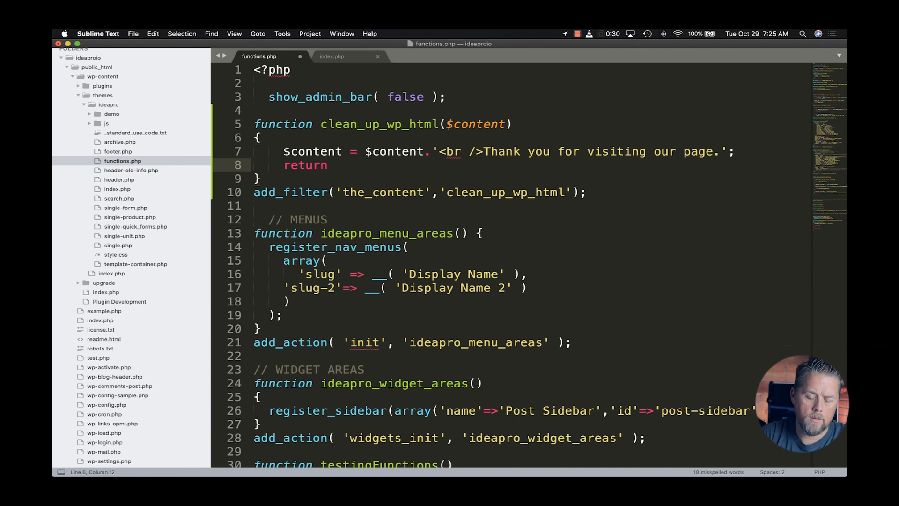
pyautogui.write('$content;')
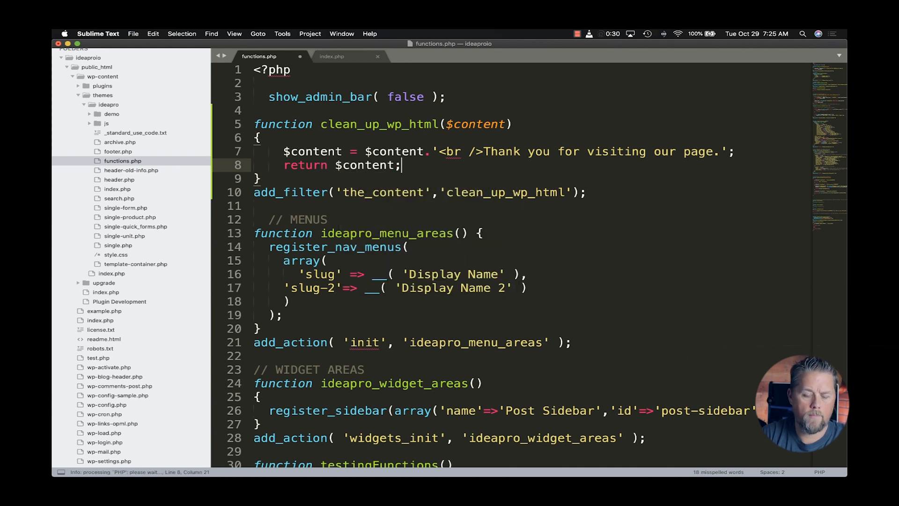
pyautogui.press('super+s')
# Step: Reload the site to confirm the thank-you sentence appears, then select the appending line back in functions.php
pyautogui.press('super+Tab')
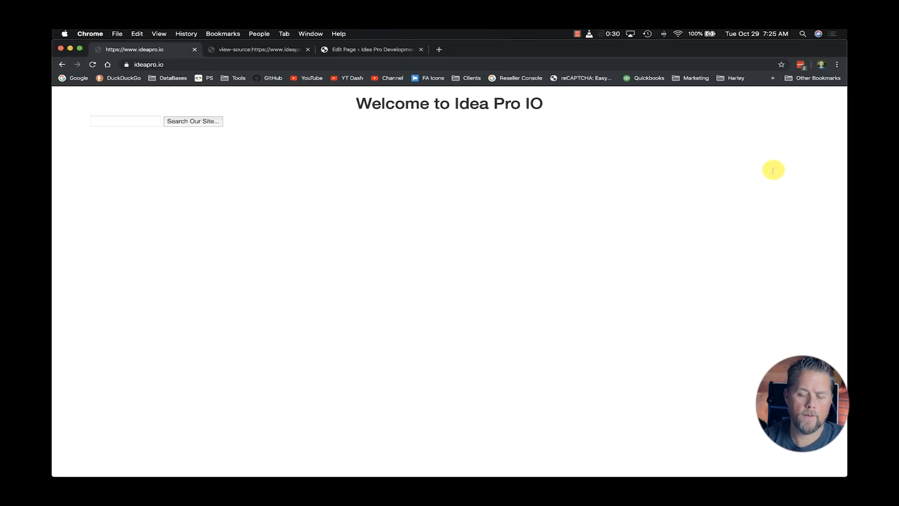
pyautogui.press('super+r')
pyautogui.scroll(-1, 577, 195)
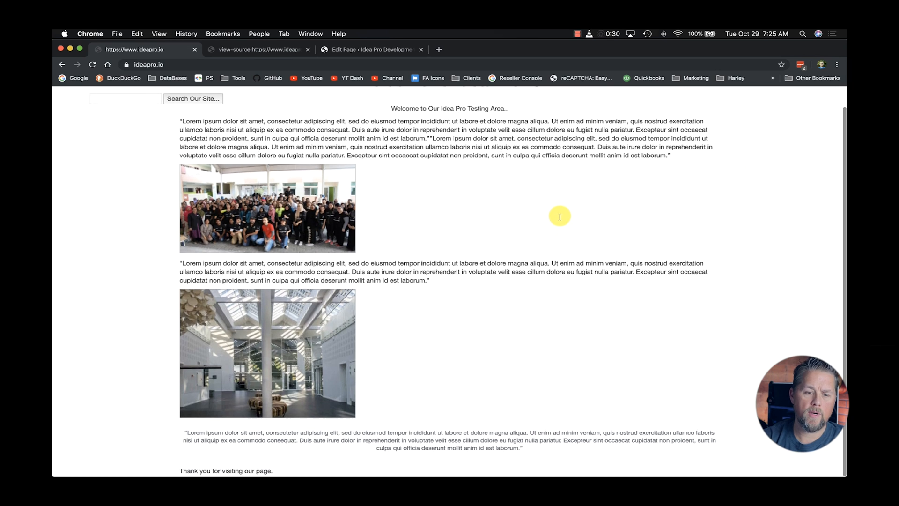
pyautogui.moveTo(176, 469); pyautogui.dragTo(273, 471)
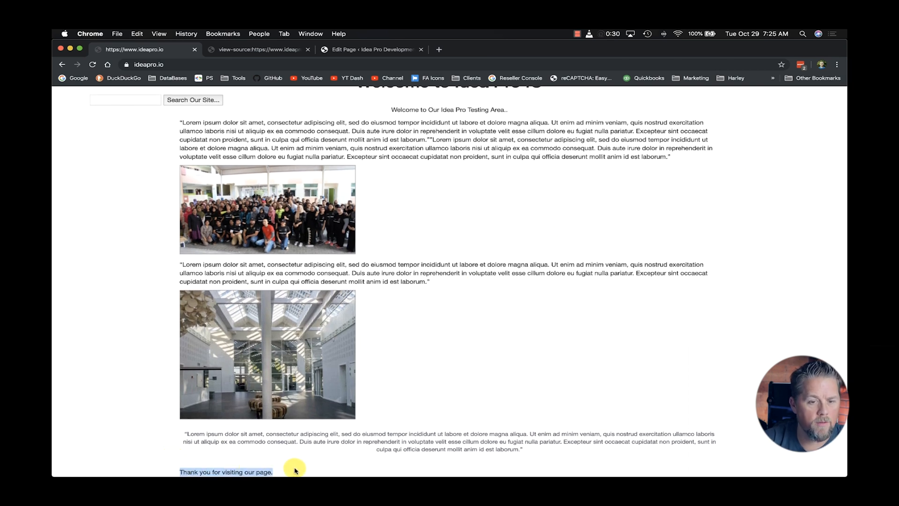
pyautogui.click(370, 462)
pyautogui.press('super+Tab')
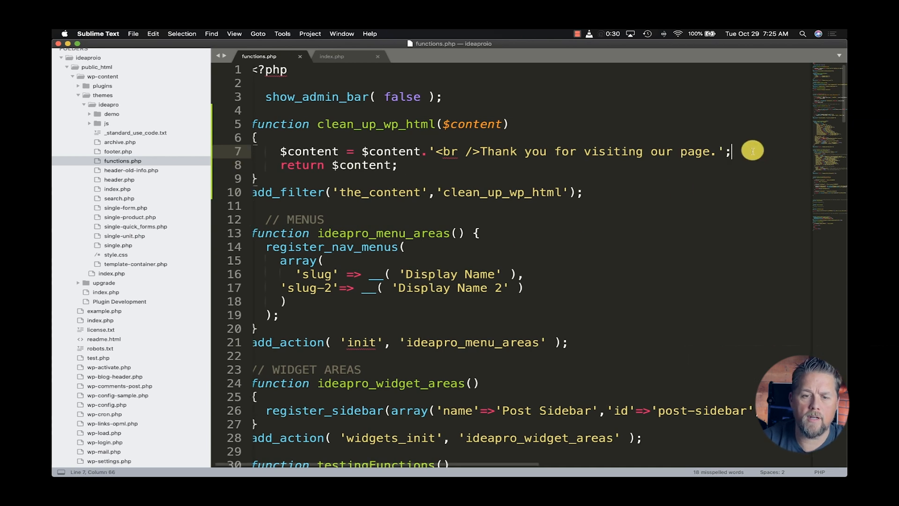
pyautogui.moveTo(735, 152); pyautogui.dragTo(258, 152)
# Step: Replace the function body with return preg_replace('/(\>)\s*(\<)/m', '$1$2', $content);
pyautogui.moveTo(407, 167); pyautogui.dragTo(273, 151)
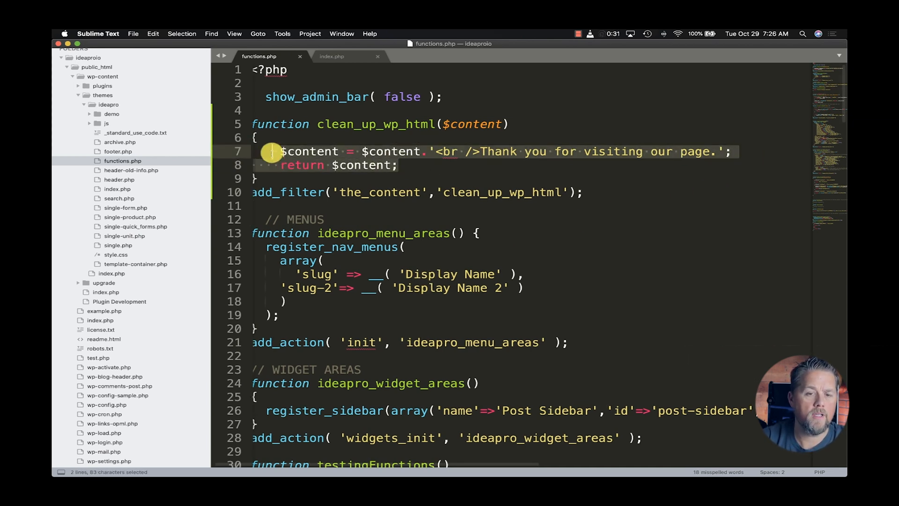
pyautogui.press('BackSpace')
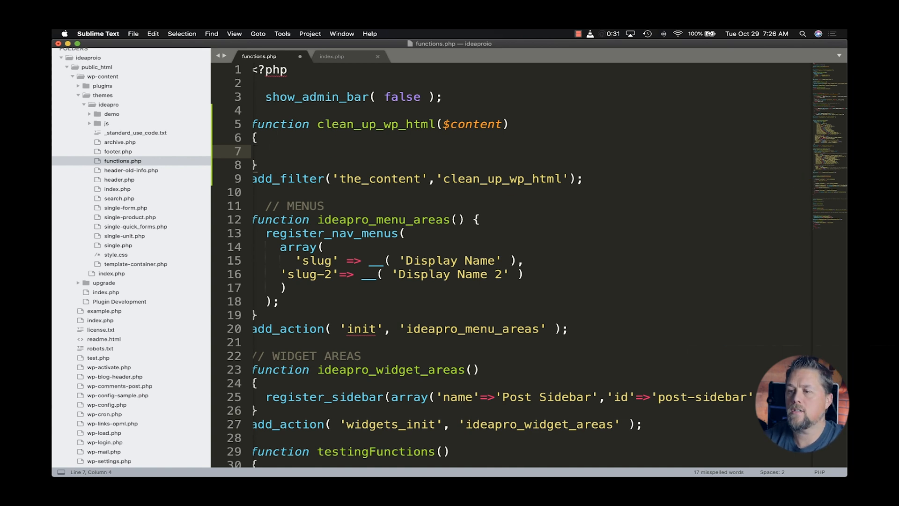
pyautogui.press('super+Tab')
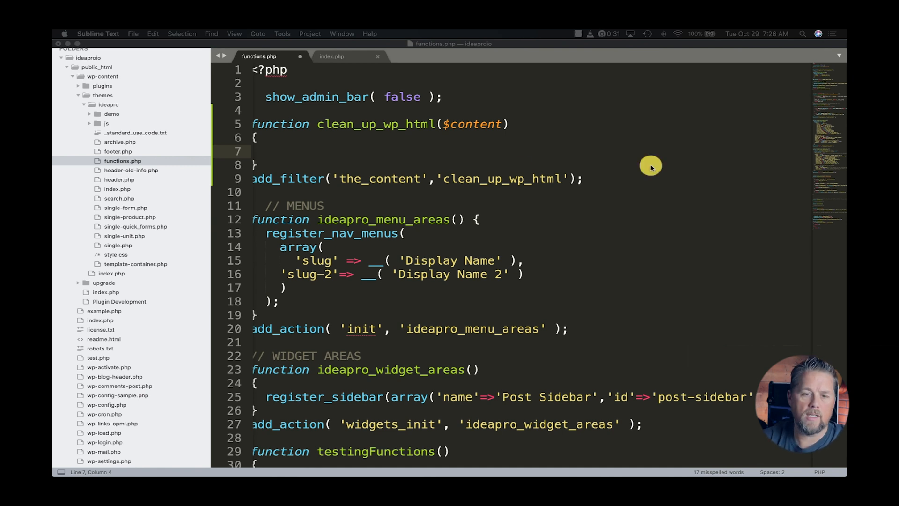
pyautogui.click(295, 156)
pyautogui.write("return preg_replace('/(\\>)\\s*(\\<)/m', '$1$2', $content);")
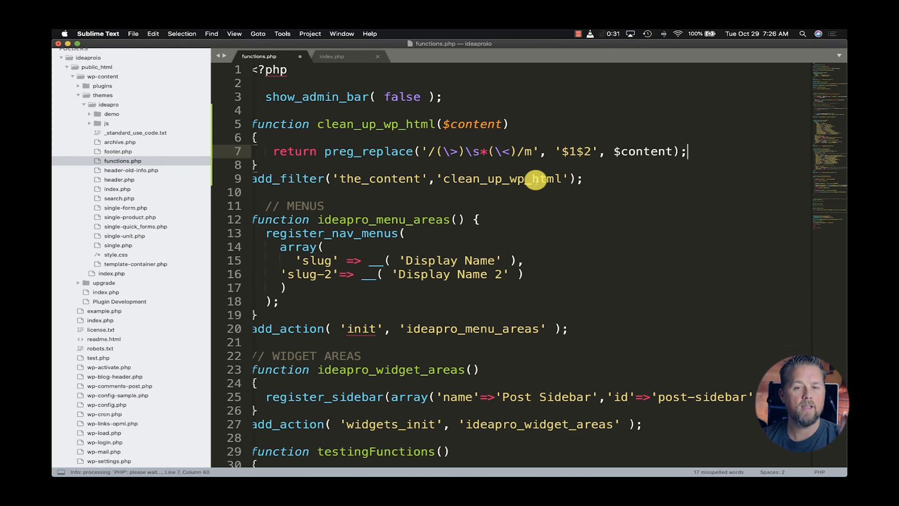
# Step: Review the whitespace-between-tags regex, $1$2 replacement and return, then save functions.php
pyautogui.press('Up')
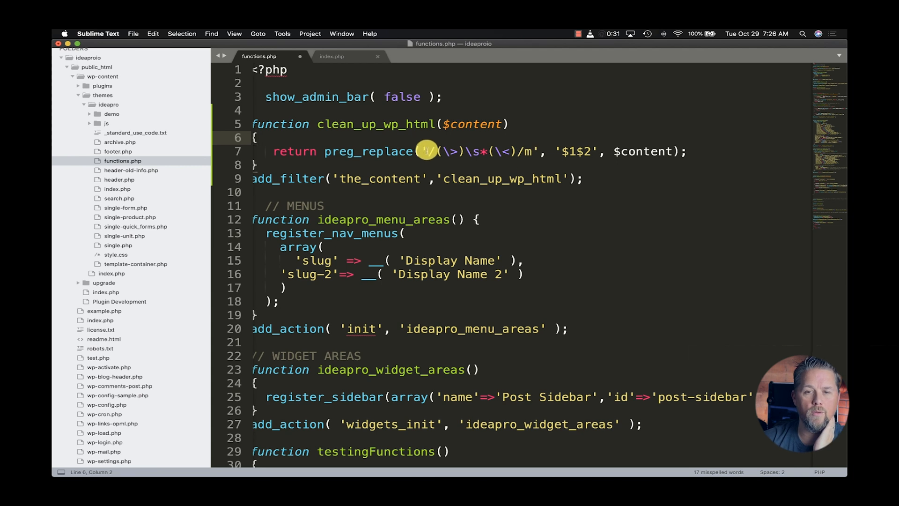
pyautogui.moveTo(428, 152); pyautogui.dragTo(492, 152)
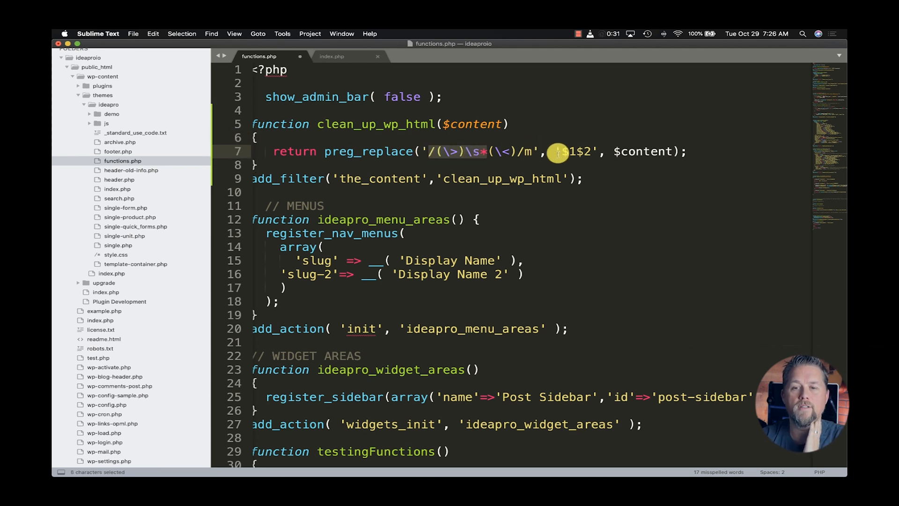
pyautogui.click(576, 151)
pyautogui.click(418, 161)
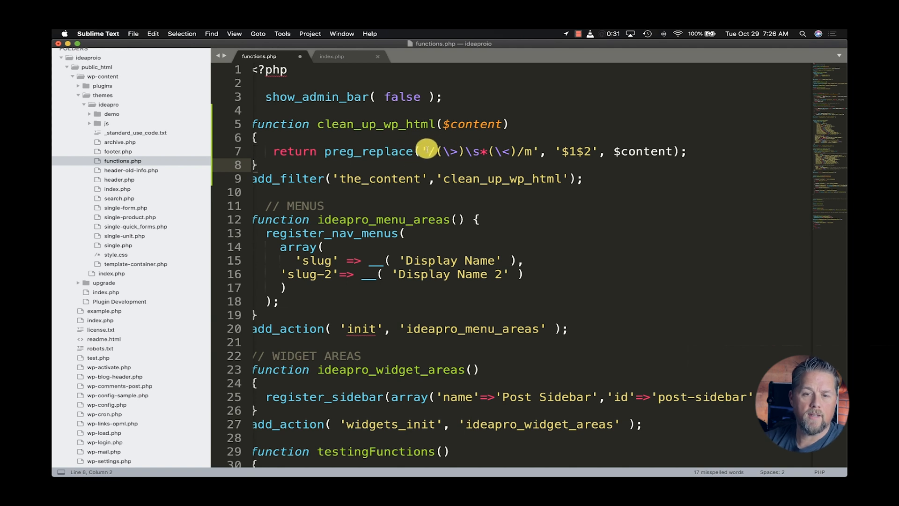
pyautogui.moveTo(428, 151); pyautogui.dragTo(534, 151)
pyautogui.click(611, 155)
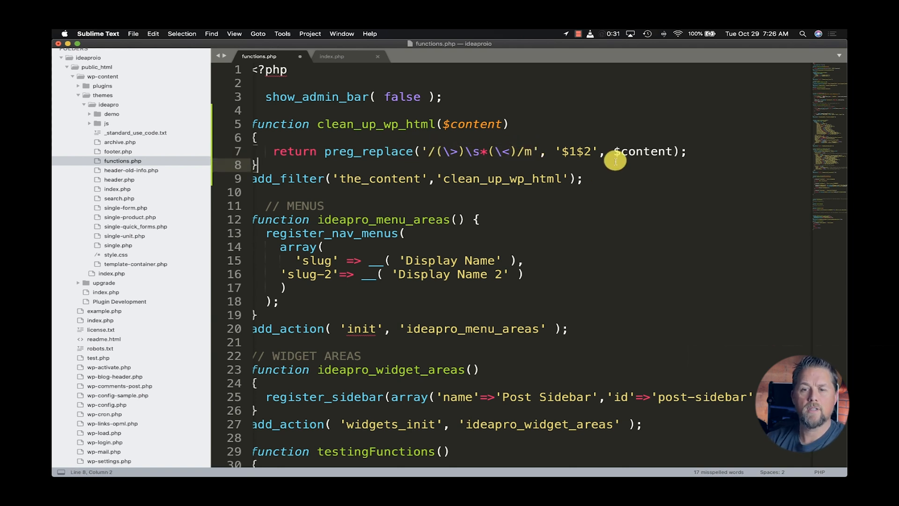
pyautogui.moveTo(575, 151); pyautogui.dragTo(592, 151)
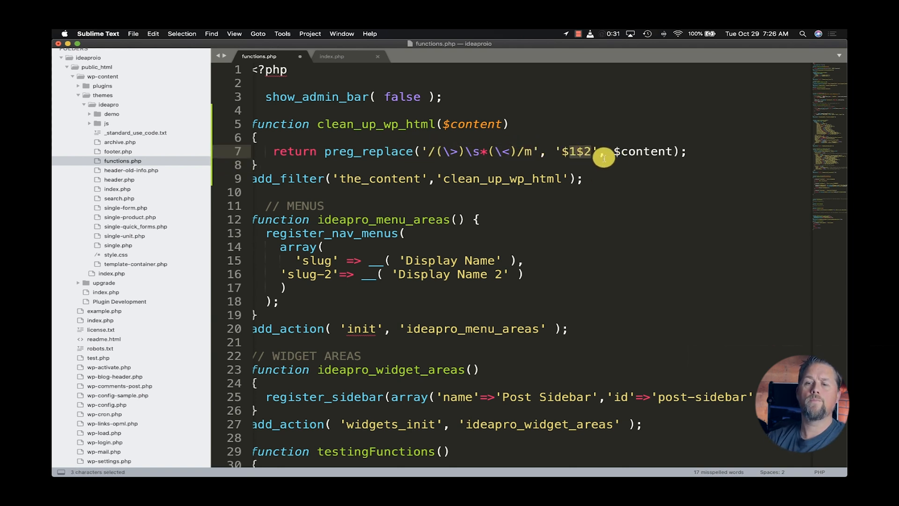
pyautogui.doubleClick(643, 151)
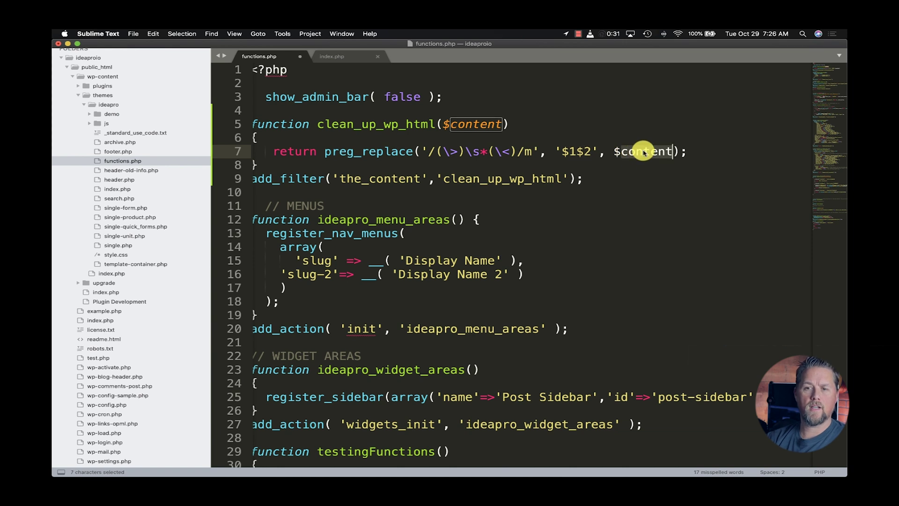
pyautogui.doubleClick(288, 150)
pyautogui.click(422, 166)
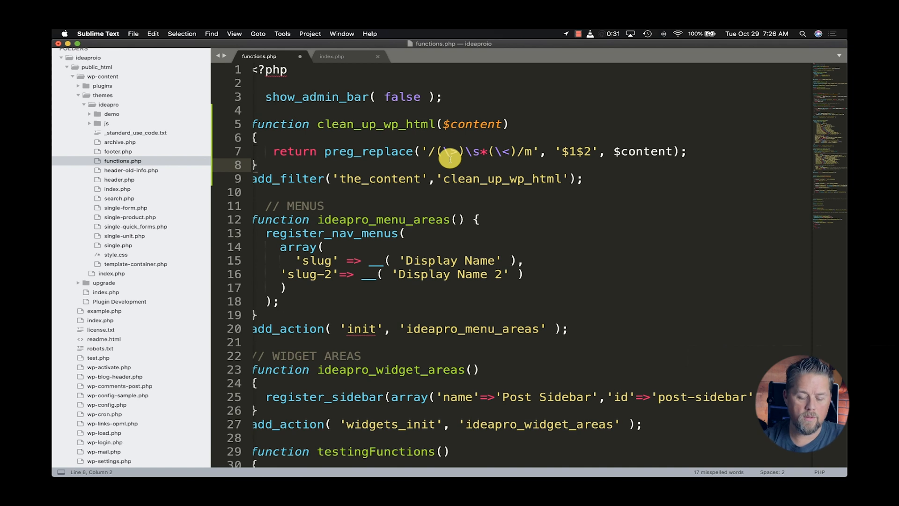
pyautogui.press('super+s')
# Step: Reload the site in Chrome to apply the new filter and go to the view-source tab
pyautogui.press('Escape')
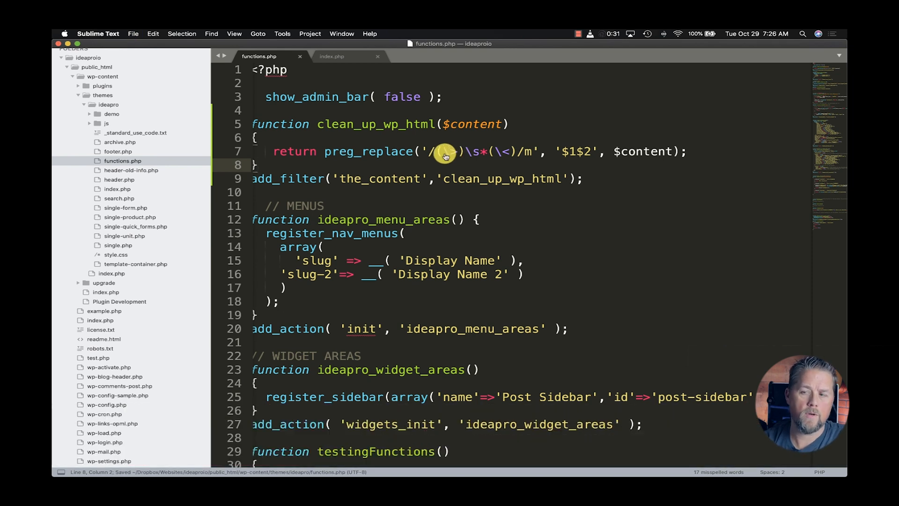
pyautogui.press('super+Tab')
pyautogui.press('super+r')
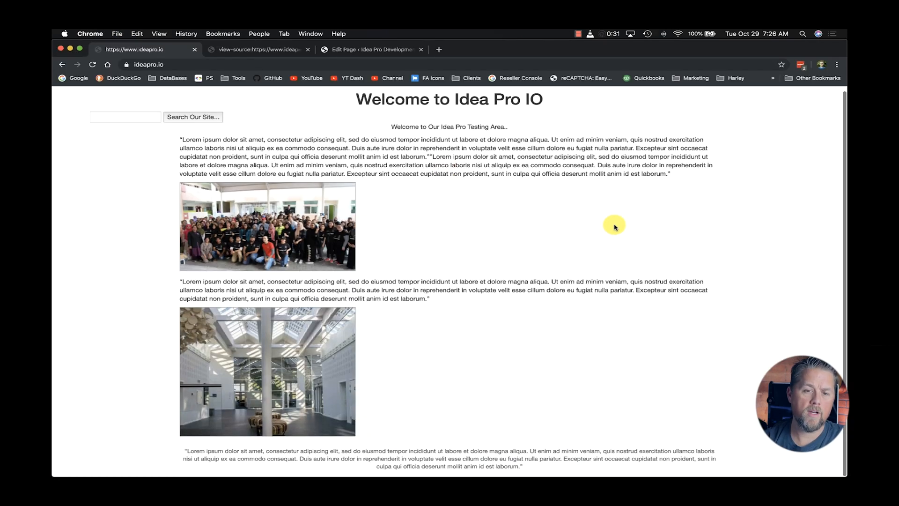
pyautogui.scroll(2, 589, 212)
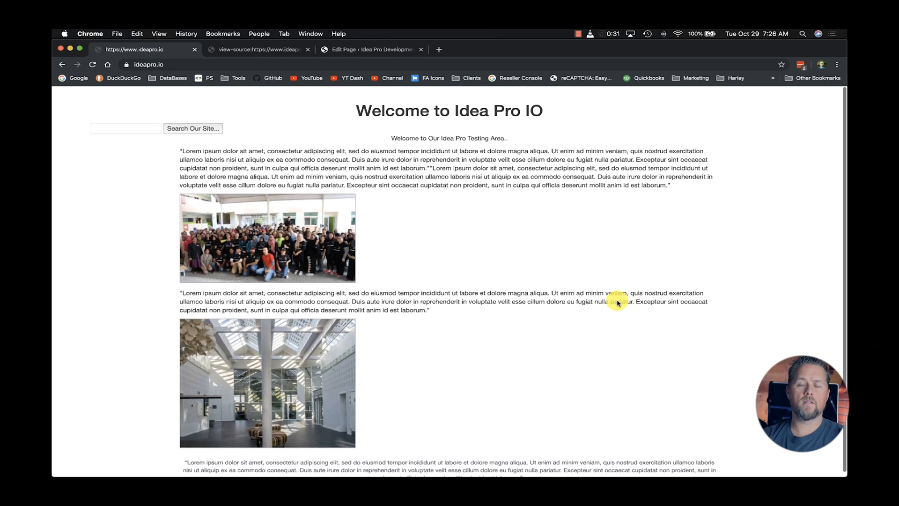
pyautogui.scroll(-1, 619, 302)
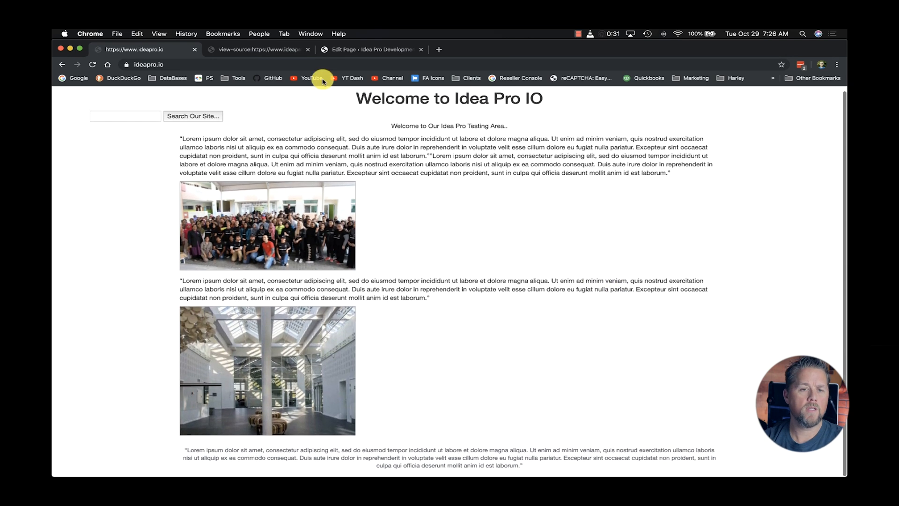
pyautogui.click(256, 50)
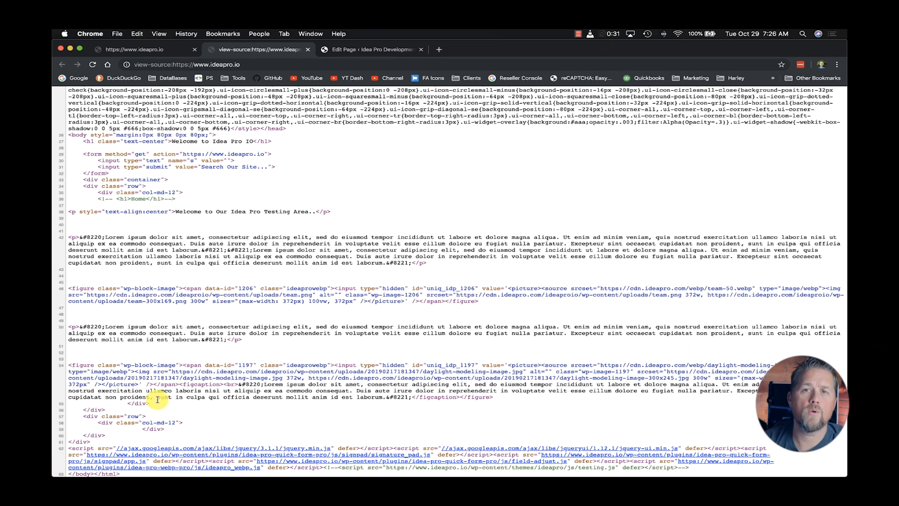
pyautogui.scroll(3, 190, 330)
pyautogui.scroll(2, 186, 345)
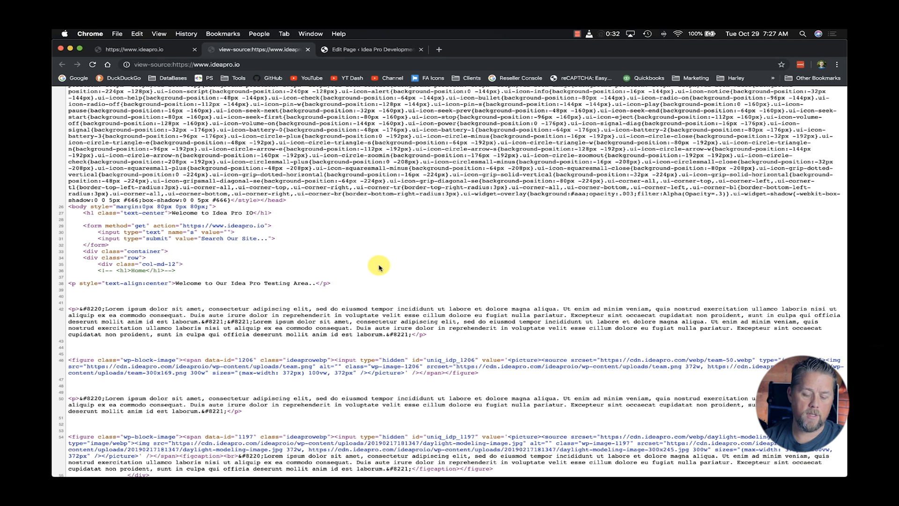
# Step: Reload the source to see the body HTML minified onto long lines, then return to functions.php
pyautogui.press('super+r')
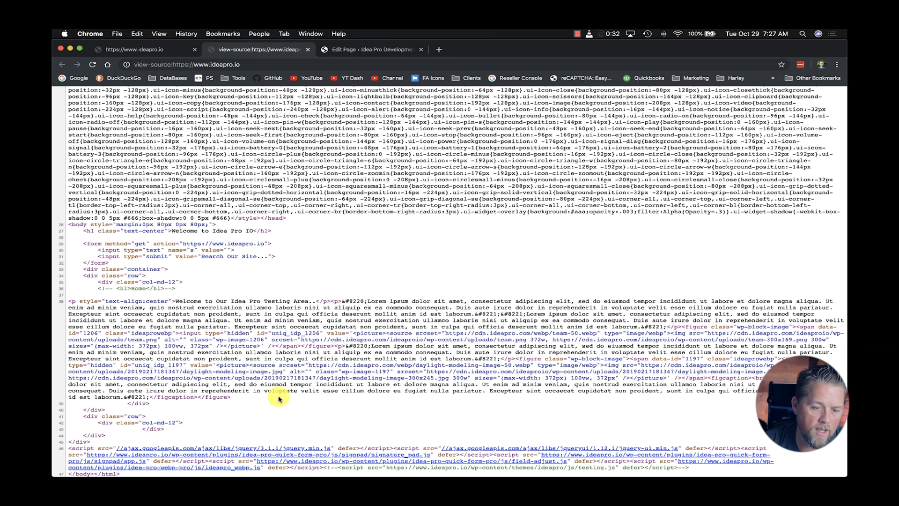
pyautogui.moveTo(232, 397); pyautogui.dragTo(71, 301)
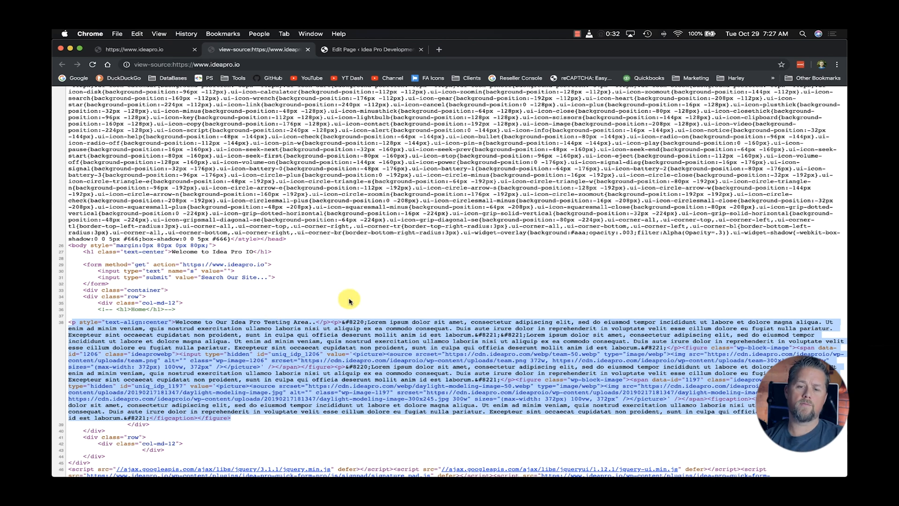
pyautogui.click(348, 298)
pyautogui.scroll(4, 394, 312)
pyautogui.scroll(2, 399, 318)
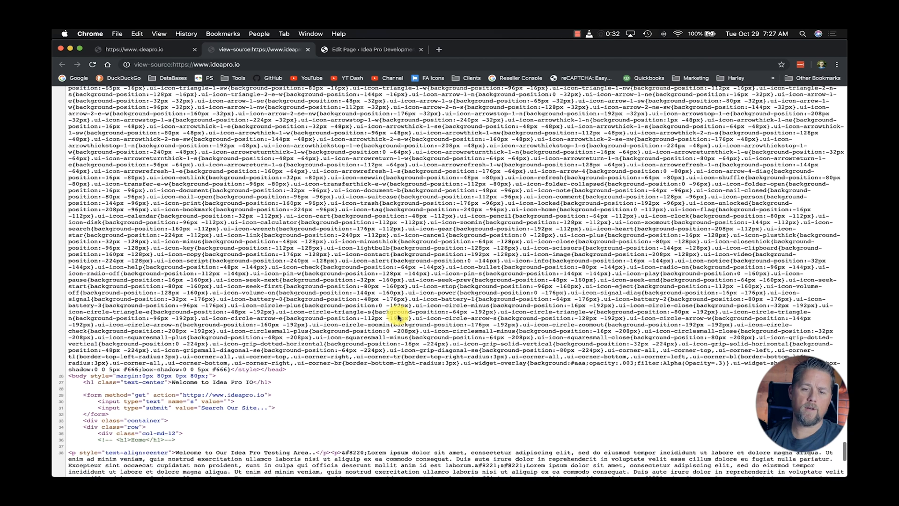
pyautogui.press('super+Tab')
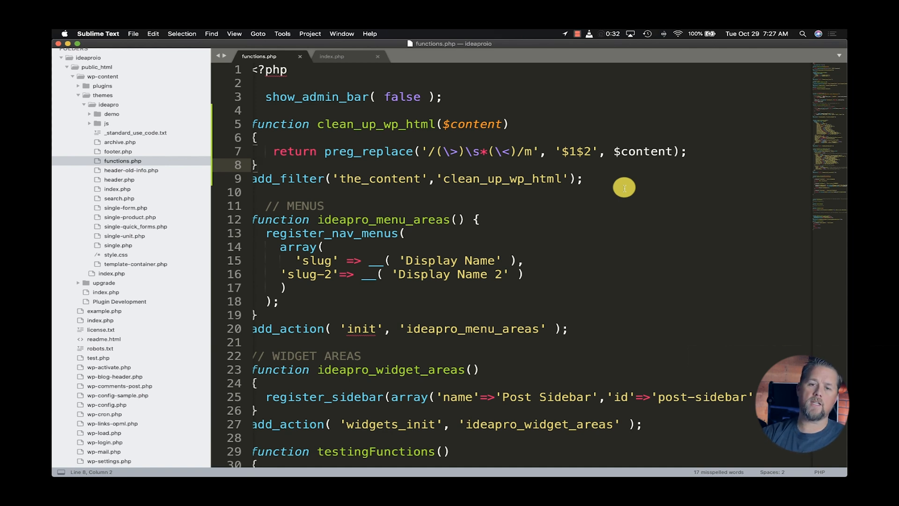
pyautogui.moveTo(585, 178); pyautogui.dragTo(254, 123)
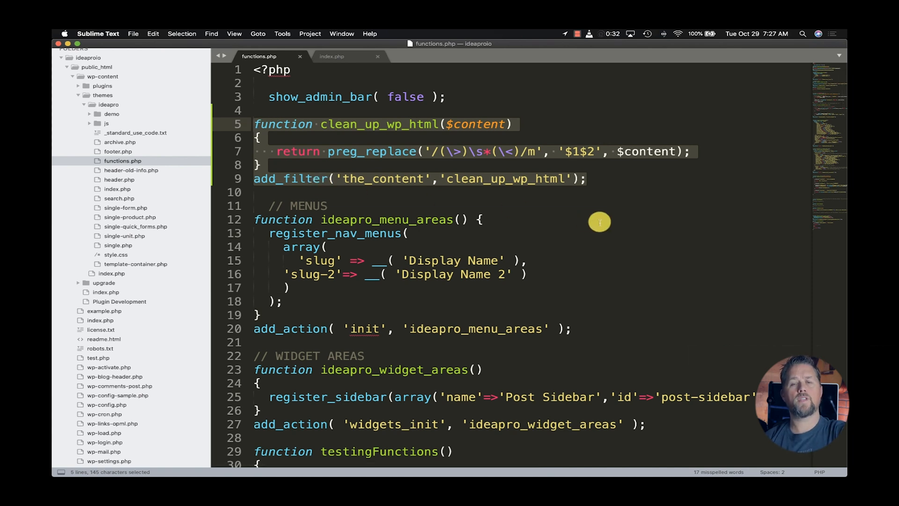
pyautogui.click(422, 192)
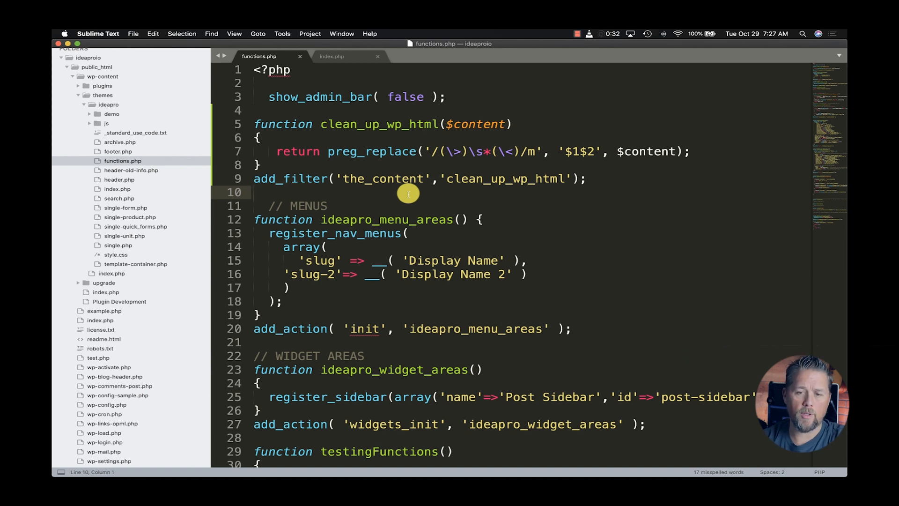
pyautogui.moveTo(602, 180); pyautogui.dragTo(211, 113)
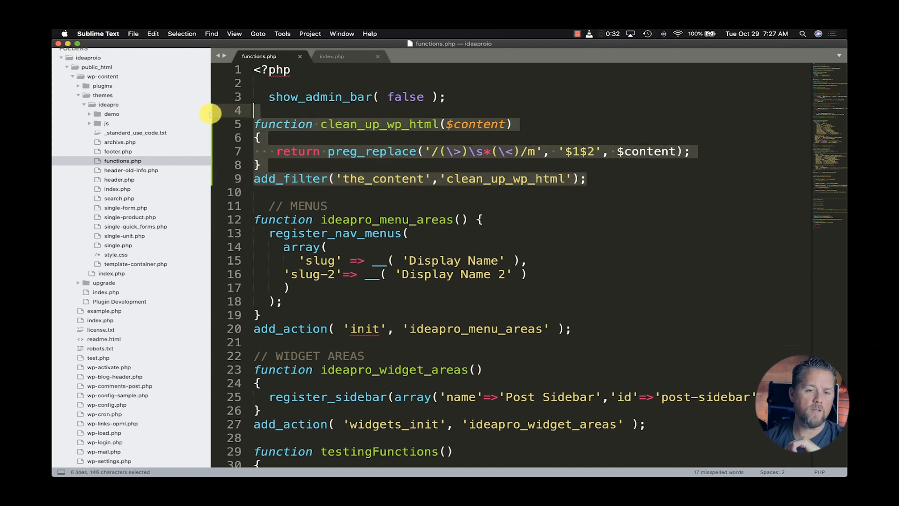
pyautogui.click(686, 216)
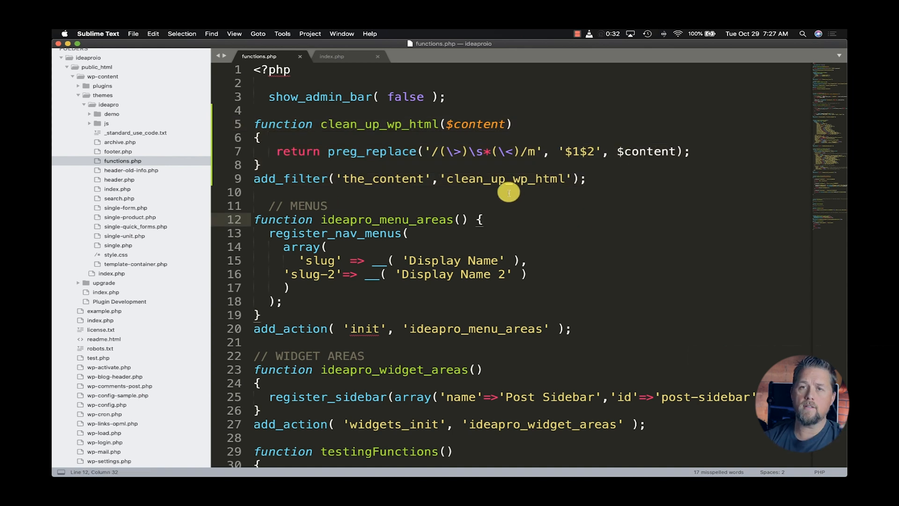